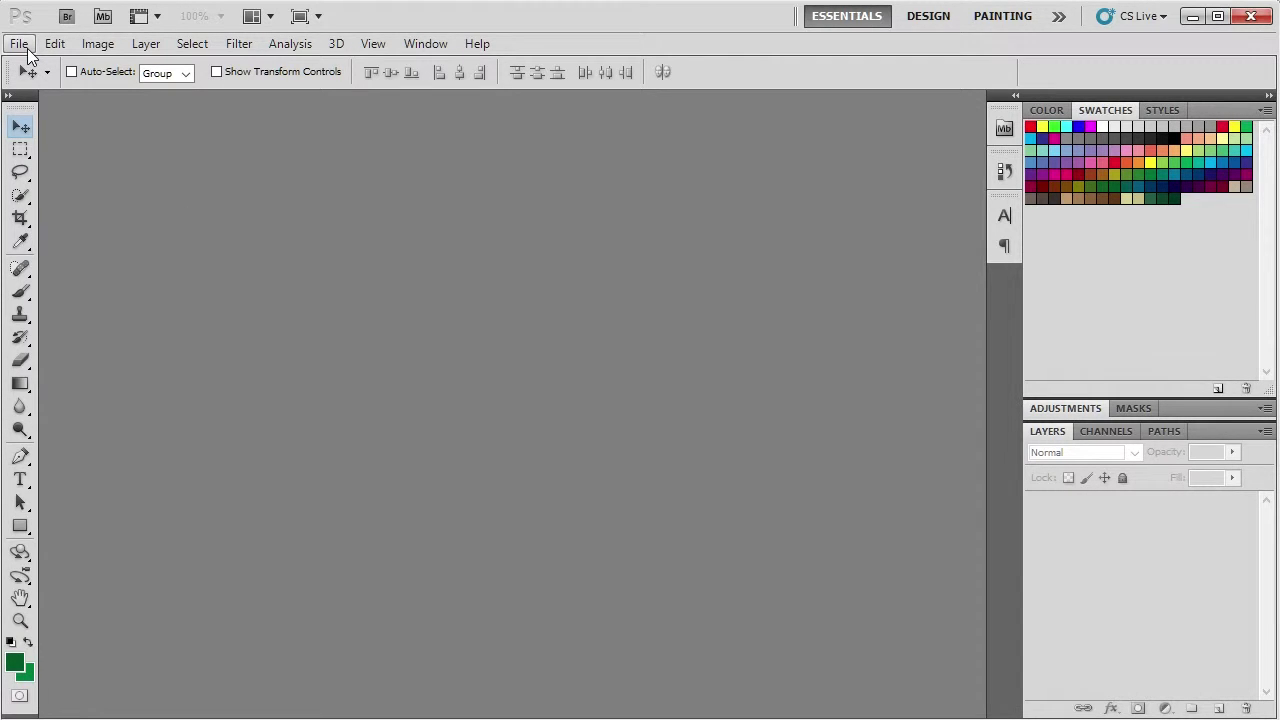
# Step: Open smart shop_mockup_000820_04.psd from the stock_000820_26012016_mockup folder in File Explorer into Photoshop
pyautogui.click(20, 44)
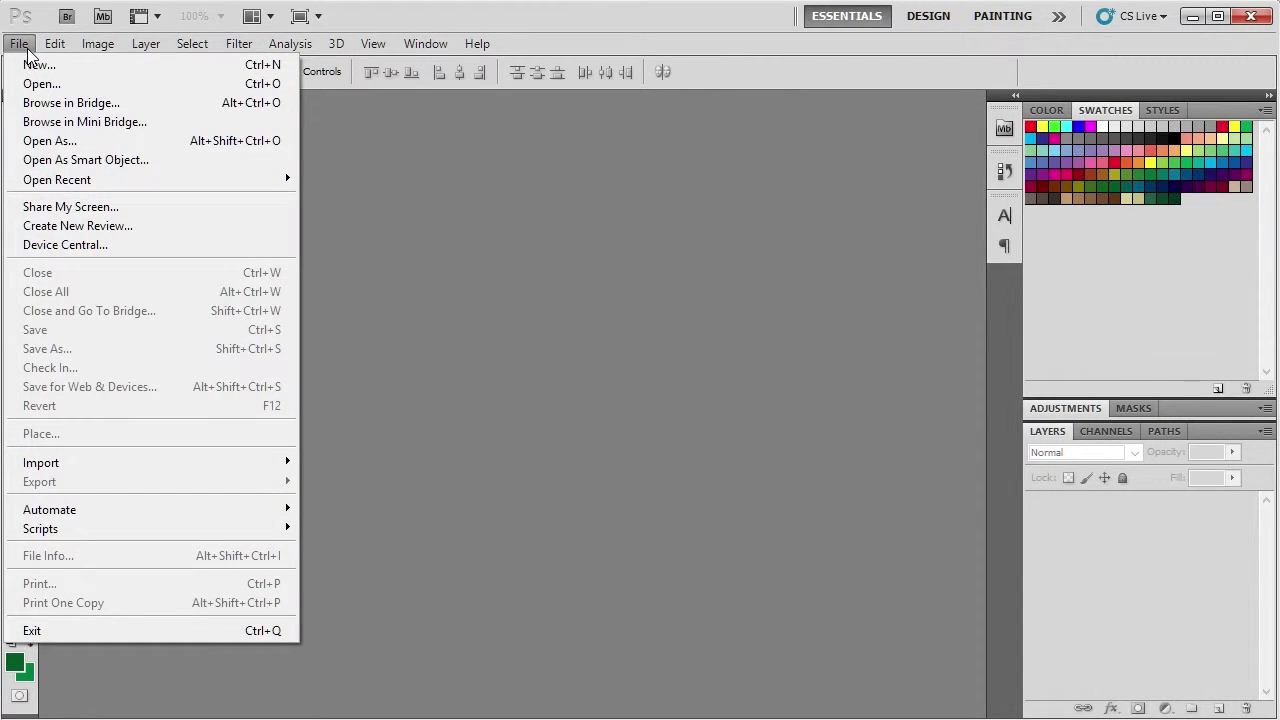
pyautogui.click(20, 42)
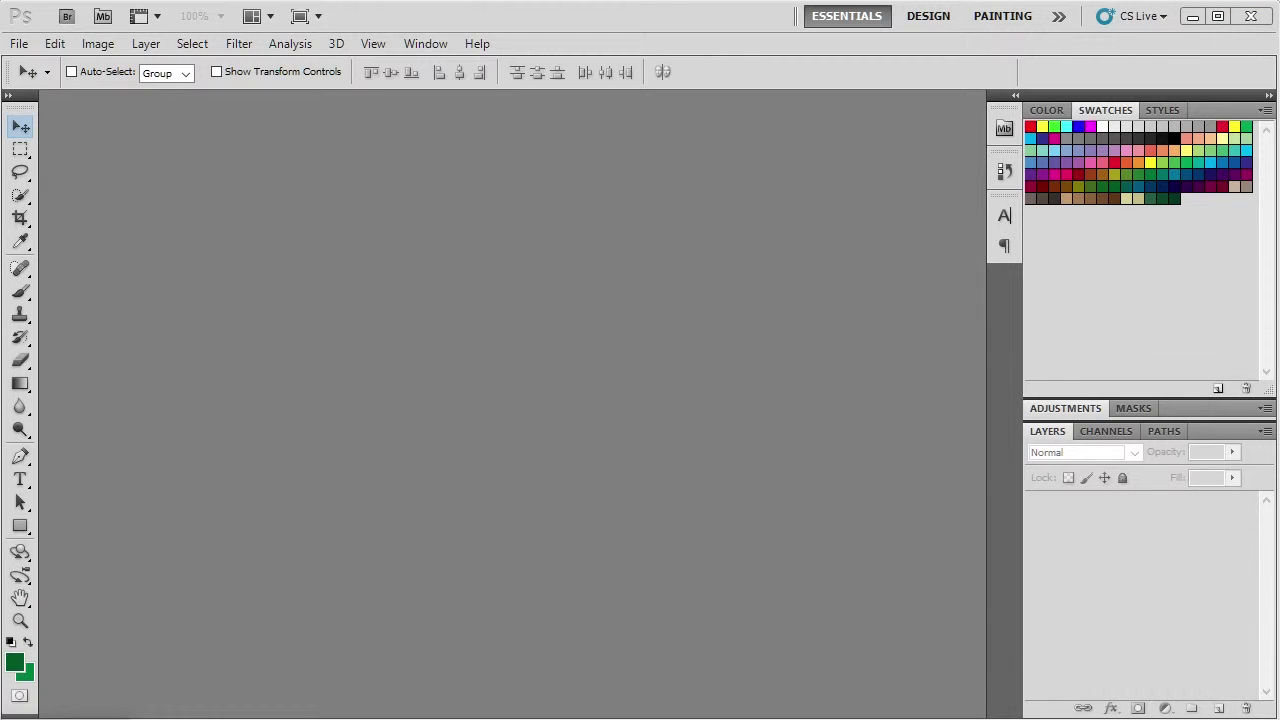
pyautogui.hotkey('alt', 'Tab')
pyautogui.moveTo(783, 79); pyautogui.dragTo(981, 75)
pyautogui.click(816, 386)
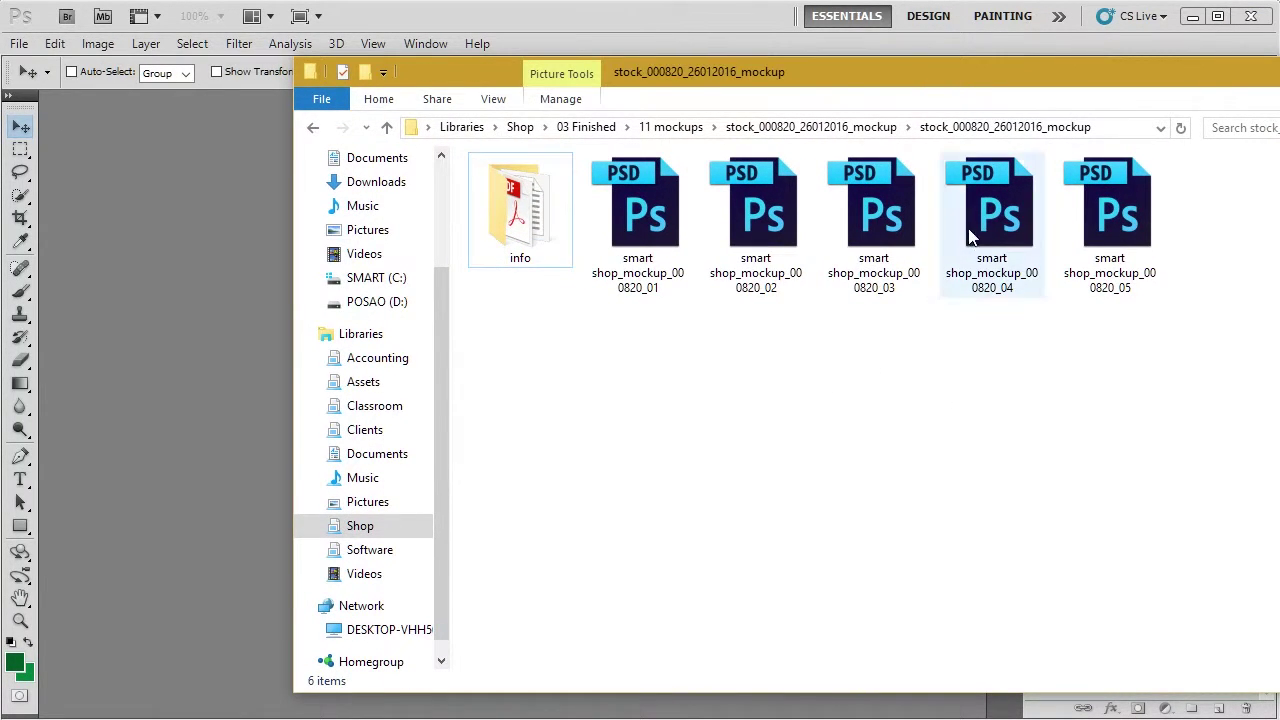
pyautogui.moveTo(978, 230); pyautogui.dragTo(204, 278)
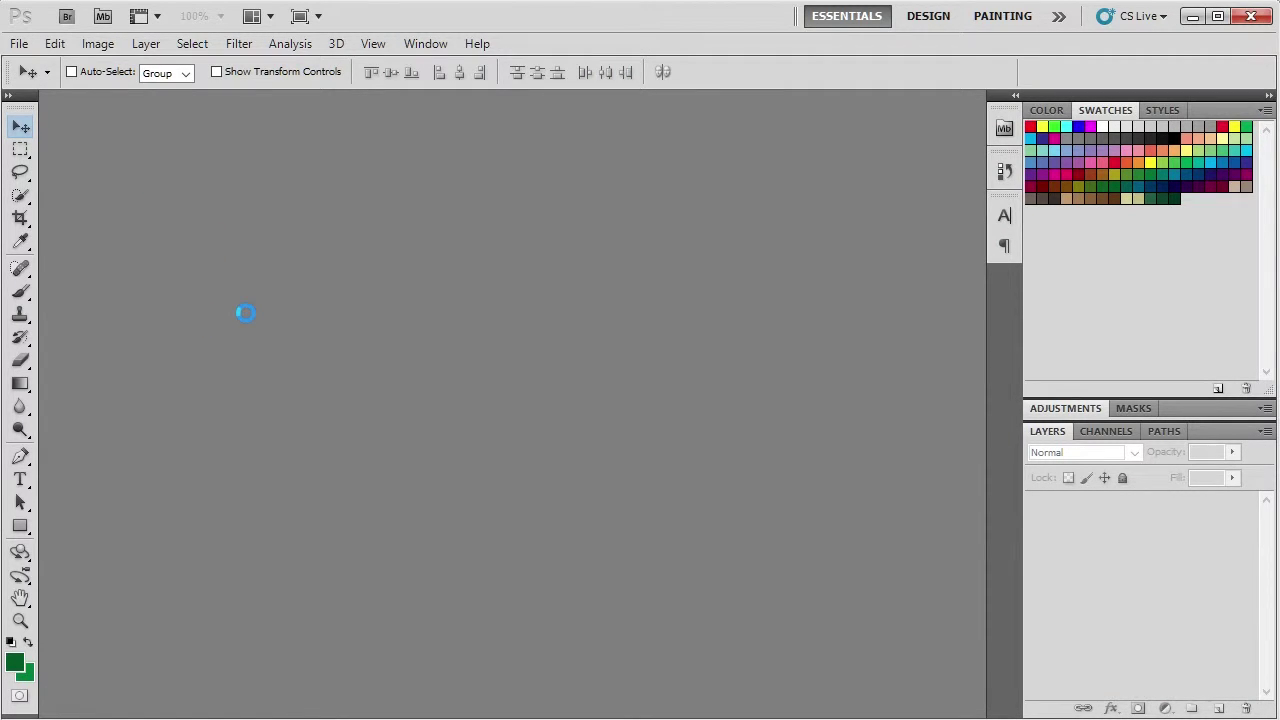
pyautogui.hotkey('alt', 'Tab')
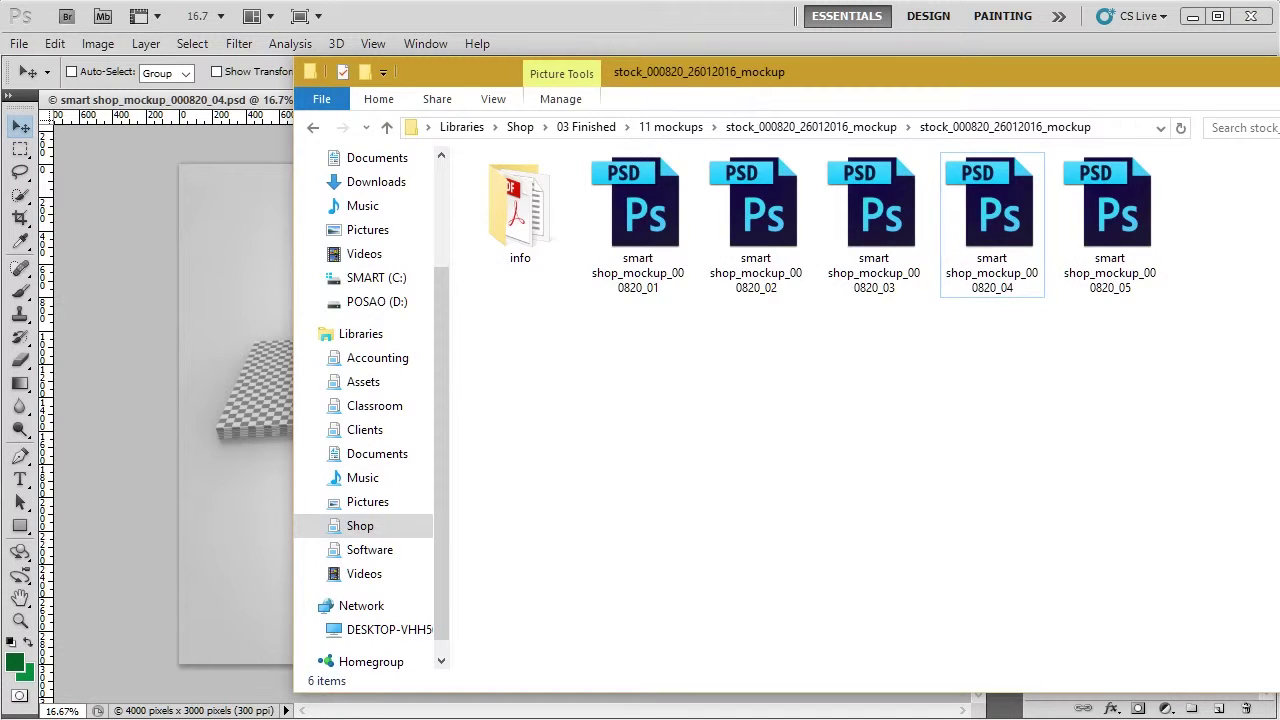
pyautogui.hotkey('alt', 'Tab')
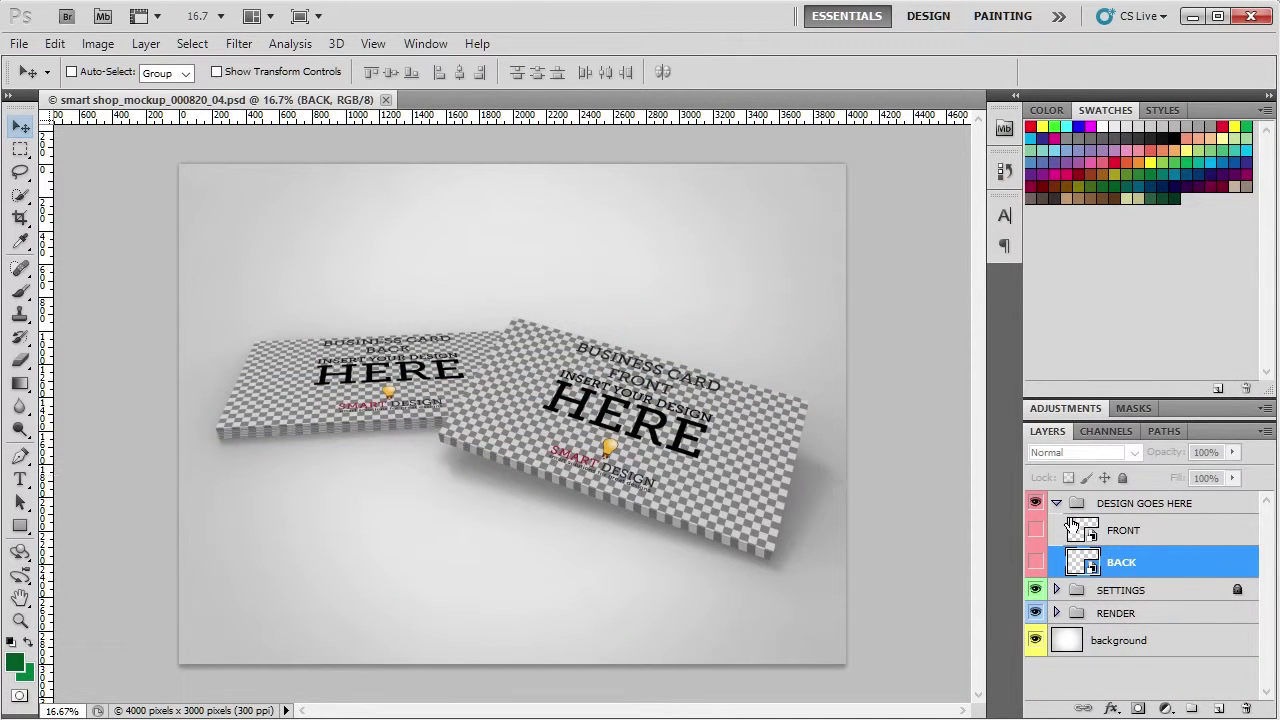
# Step: Select the background layer, and hide and show the Layers panel twice
pyautogui.click(1117, 644)
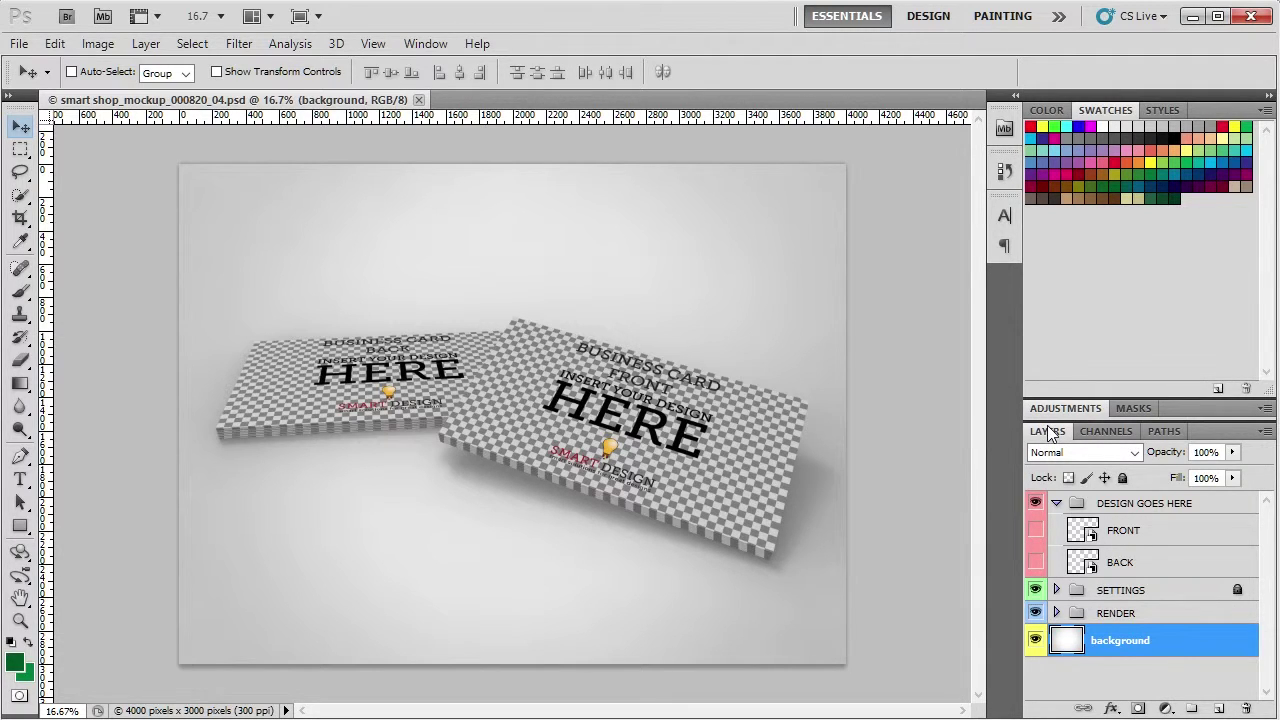
pyautogui.press('F7')
pyautogui.press('F7')
pyautogui.press('F7')
pyautogui.press('F7')
# Step: Examine the DESIGN GOES HERE, SETTINGS and RENDER groups, including the RENDER contents and the mockup without SETTINGS
pyautogui.click(1127, 507)
pyautogui.click(1128, 592)
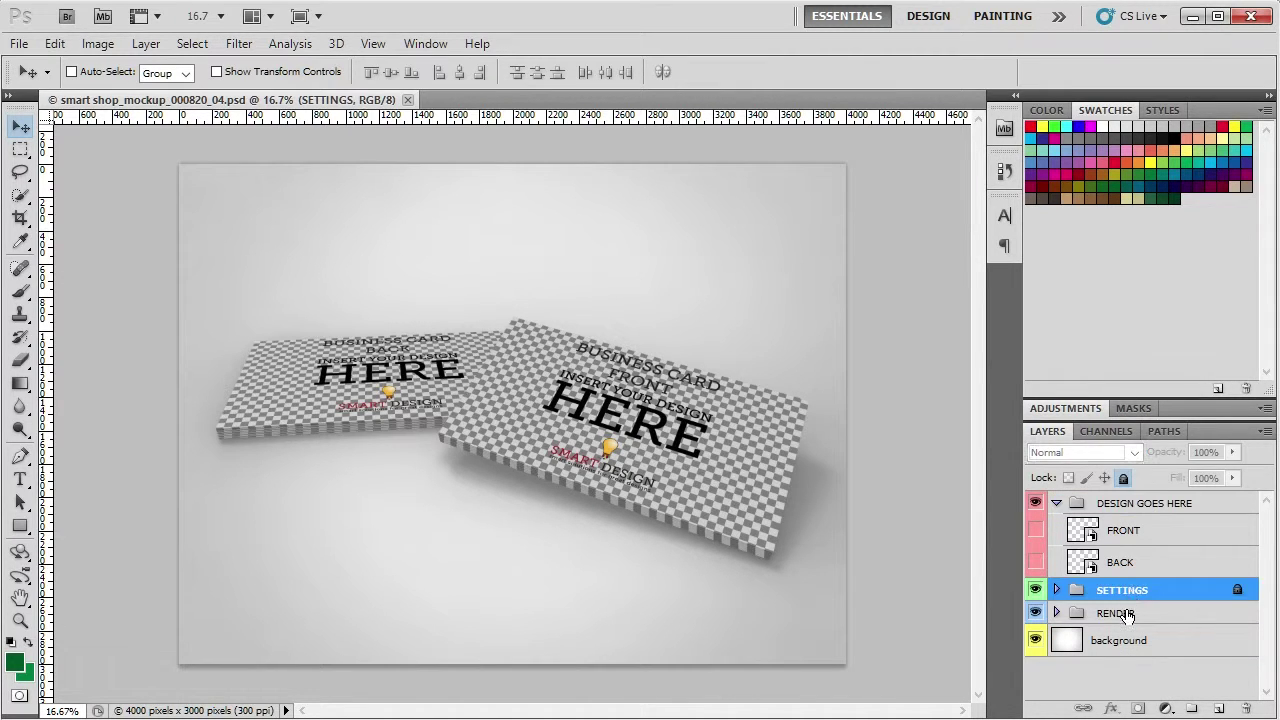
pyautogui.click(1127, 614)
pyautogui.click(1057, 614)
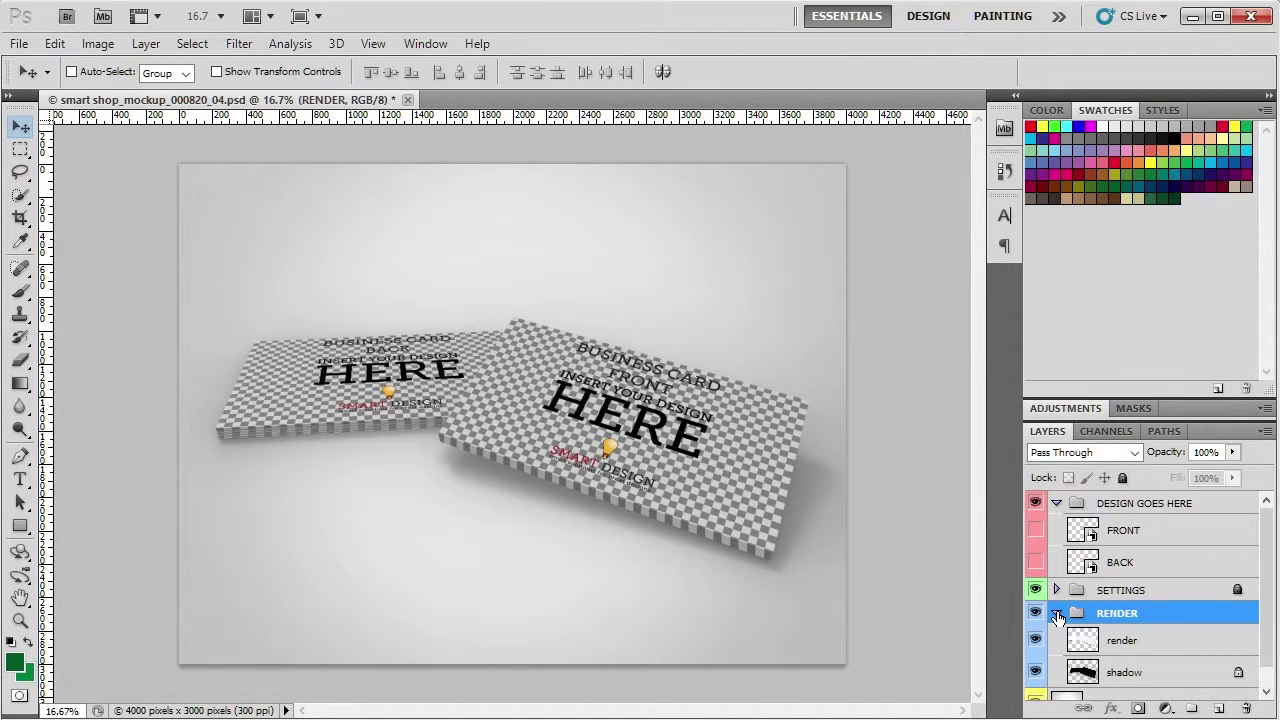
pyautogui.click(1057, 614)
pyautogui.click(1068, 594)
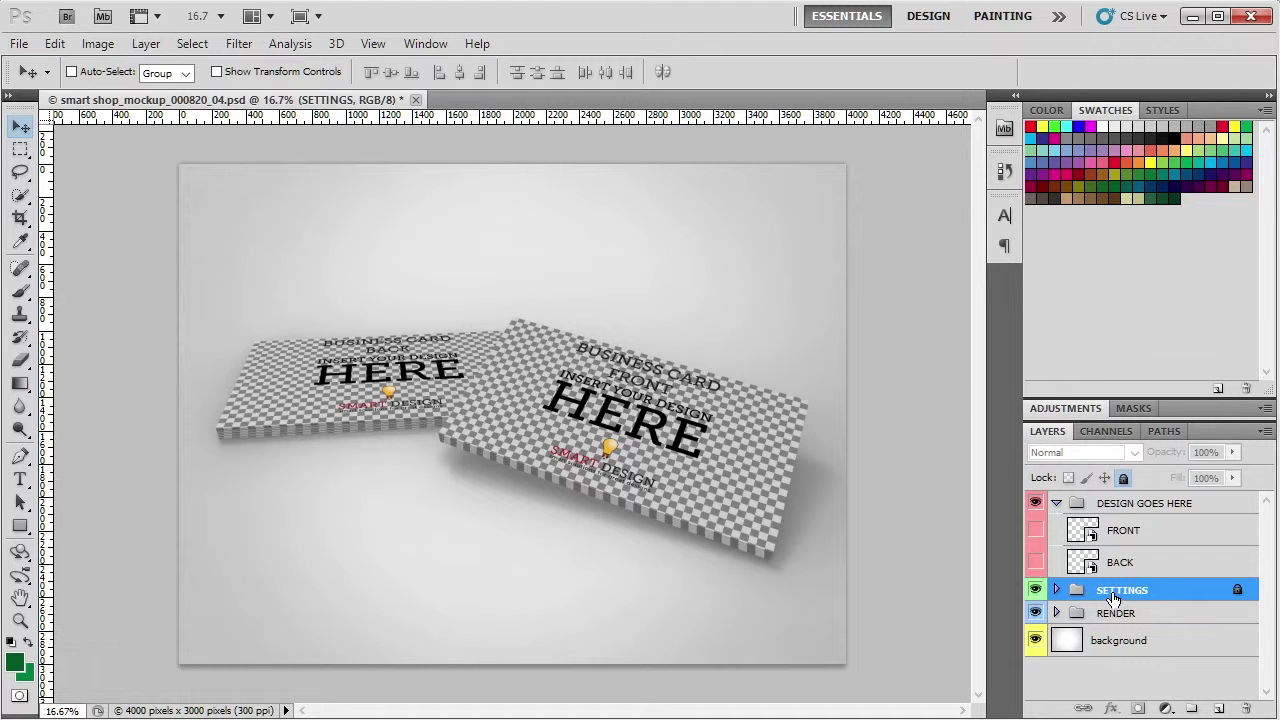
pyautogui.click(1036, 590)
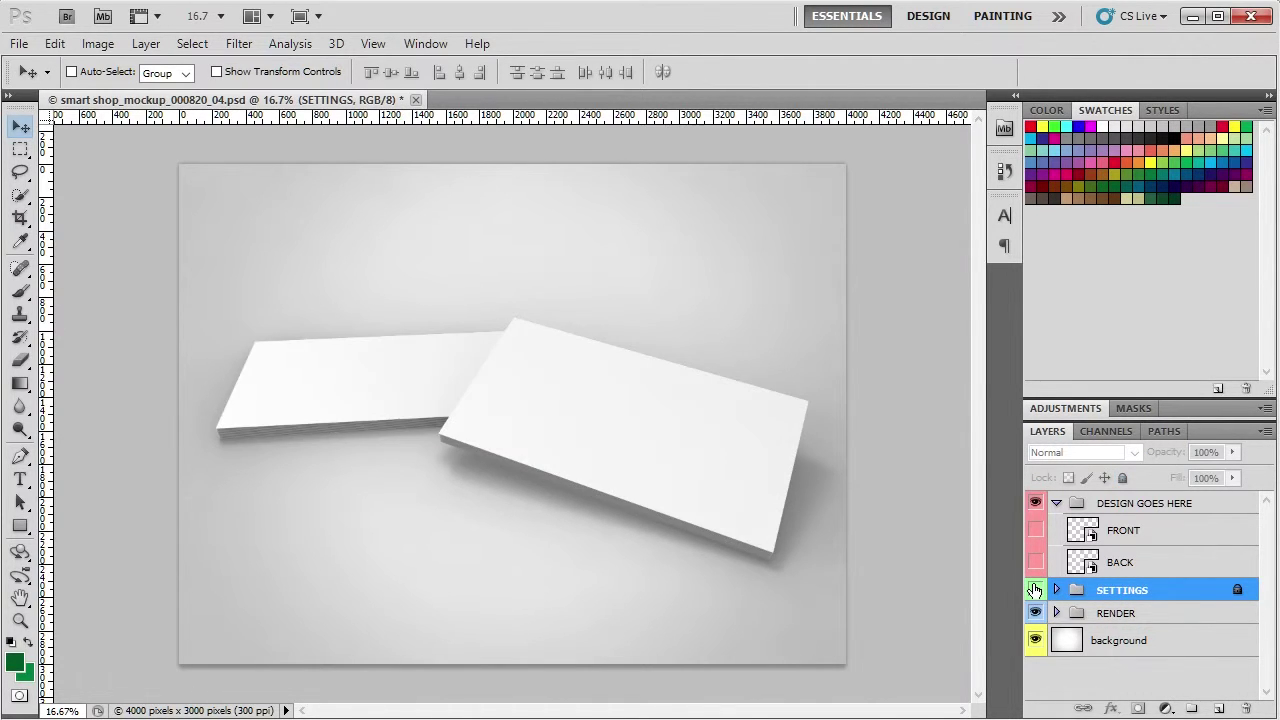
pyautogui.click(1036, 590)
# Step: Set the layer thumbnail contents to Layer Bounds in the Layers Panel Options
pyautogui.click(1145, 505)
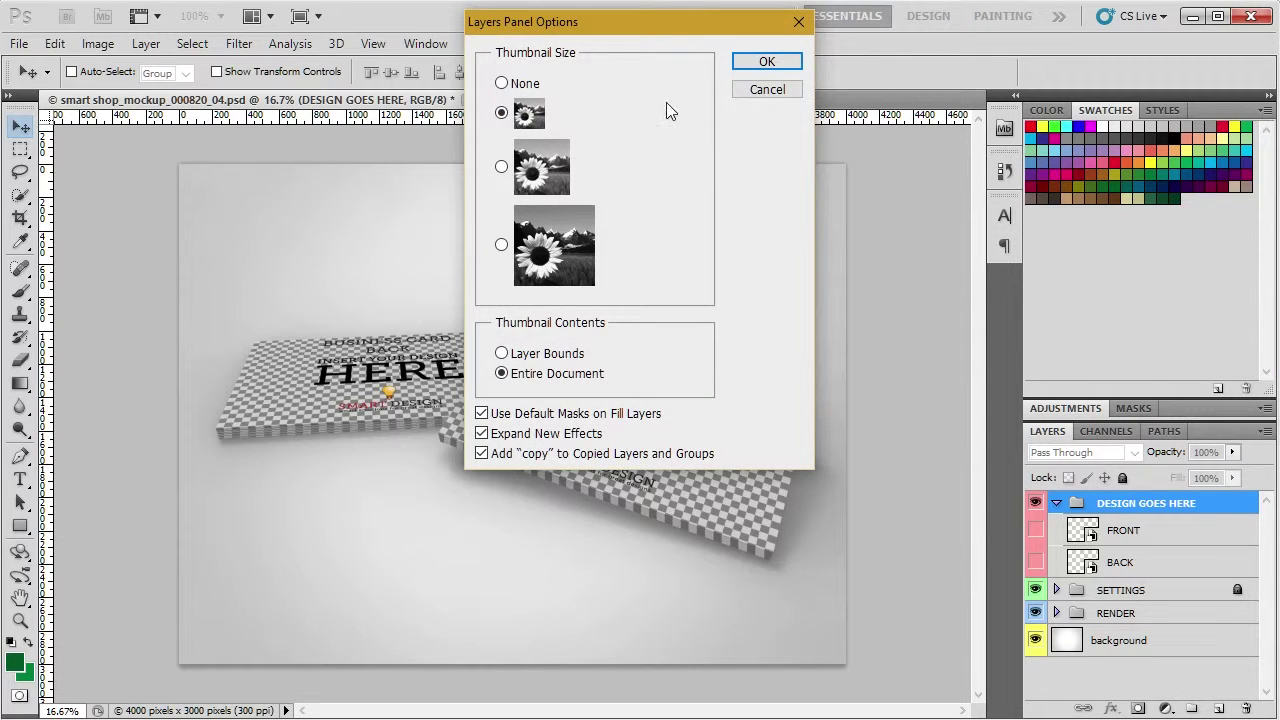
pyautogui.moveTo(656, 38); pyautogui.dragTo(601, 205)
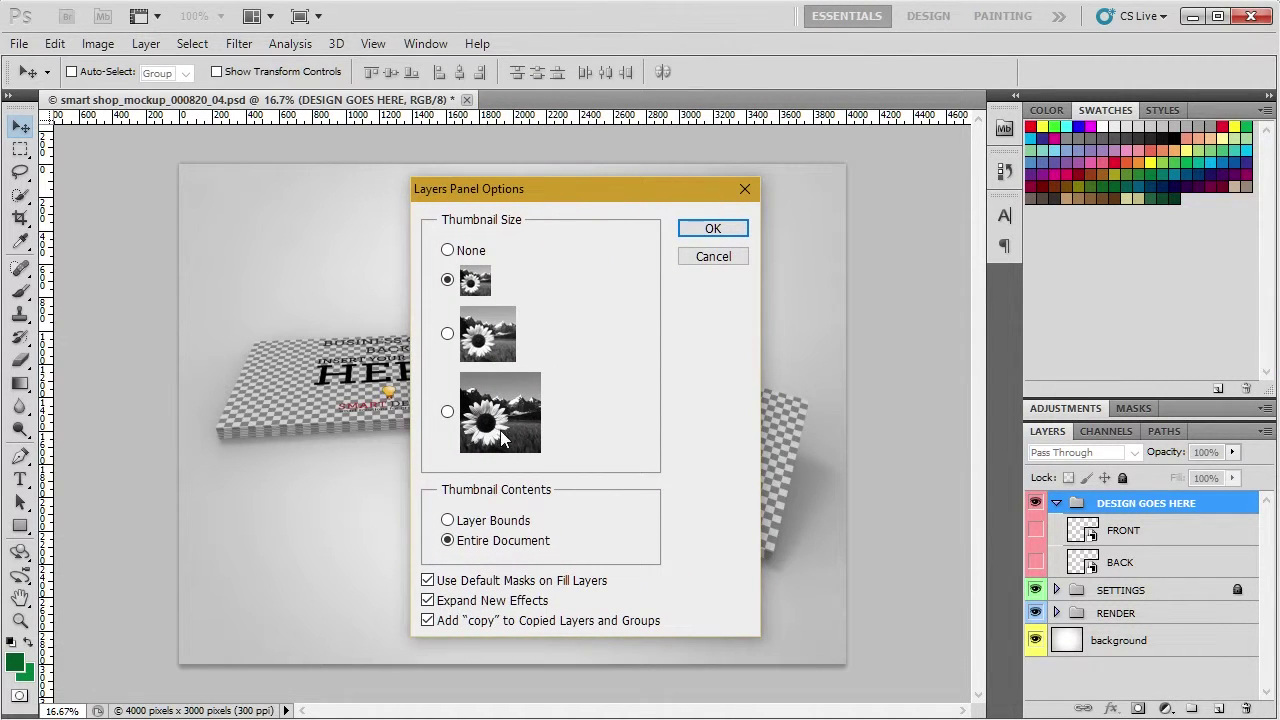
pyautogui.click(491, 527)
pyautogui.click(706, 231)
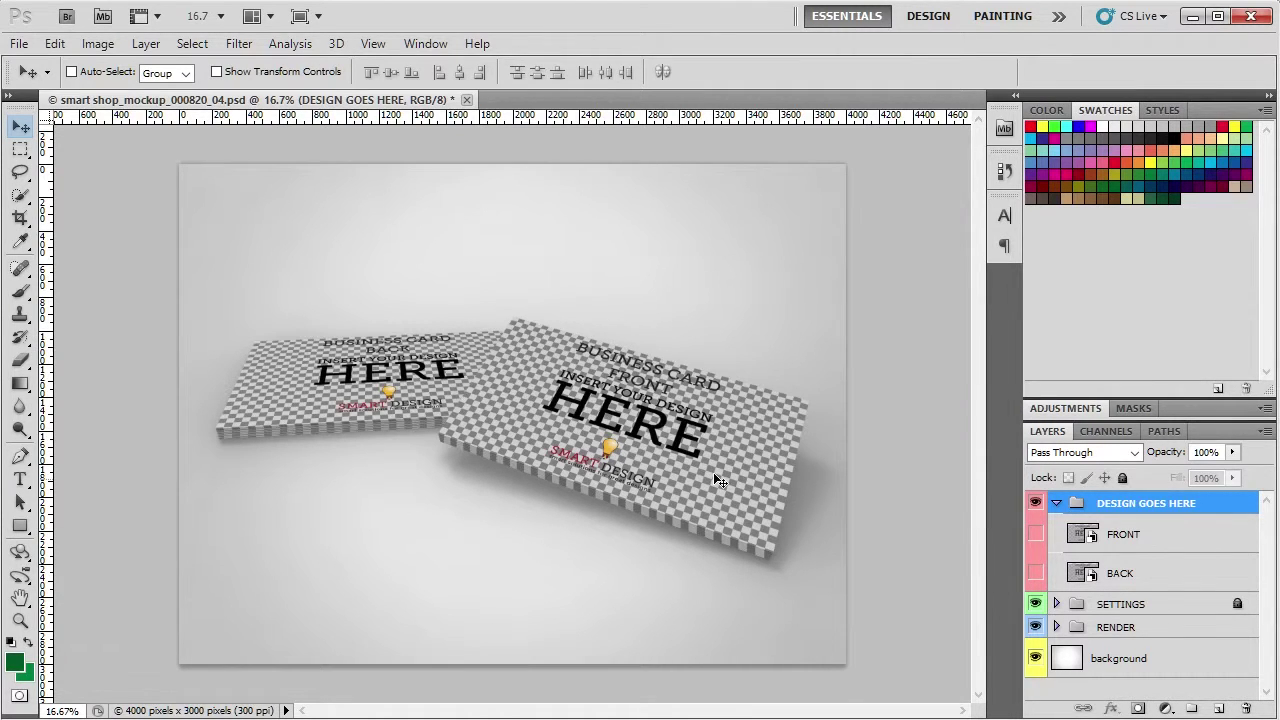
# Step: Open the contents of the FRONT smart object for editing
pyautogui.click(1135, 532)
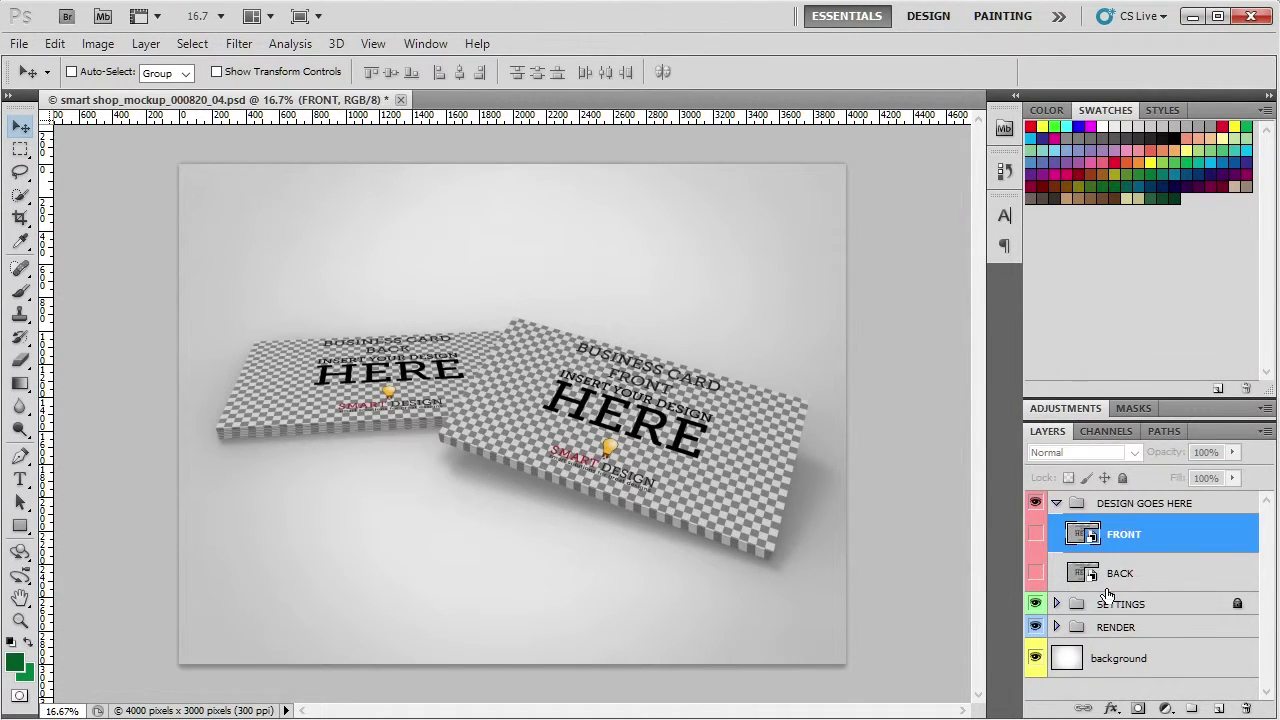
pyautogui.doubleClick(1076, 535)
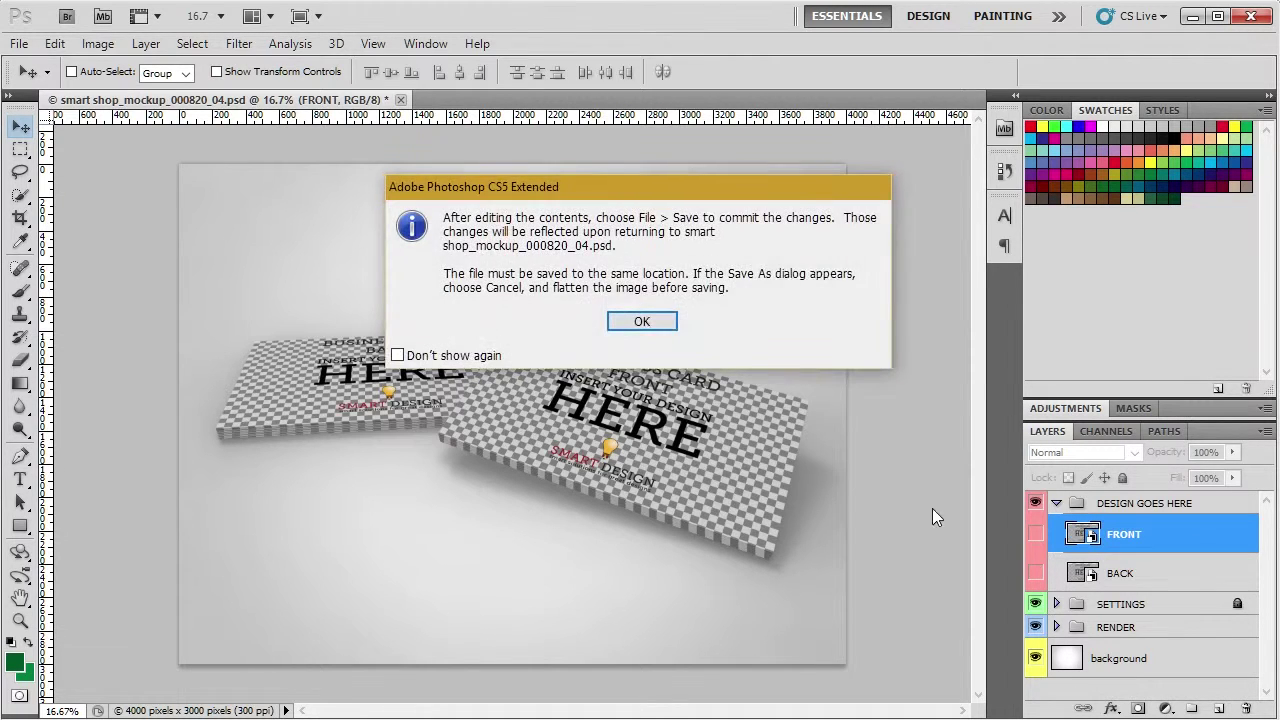
pyautogui.click(640, 323)
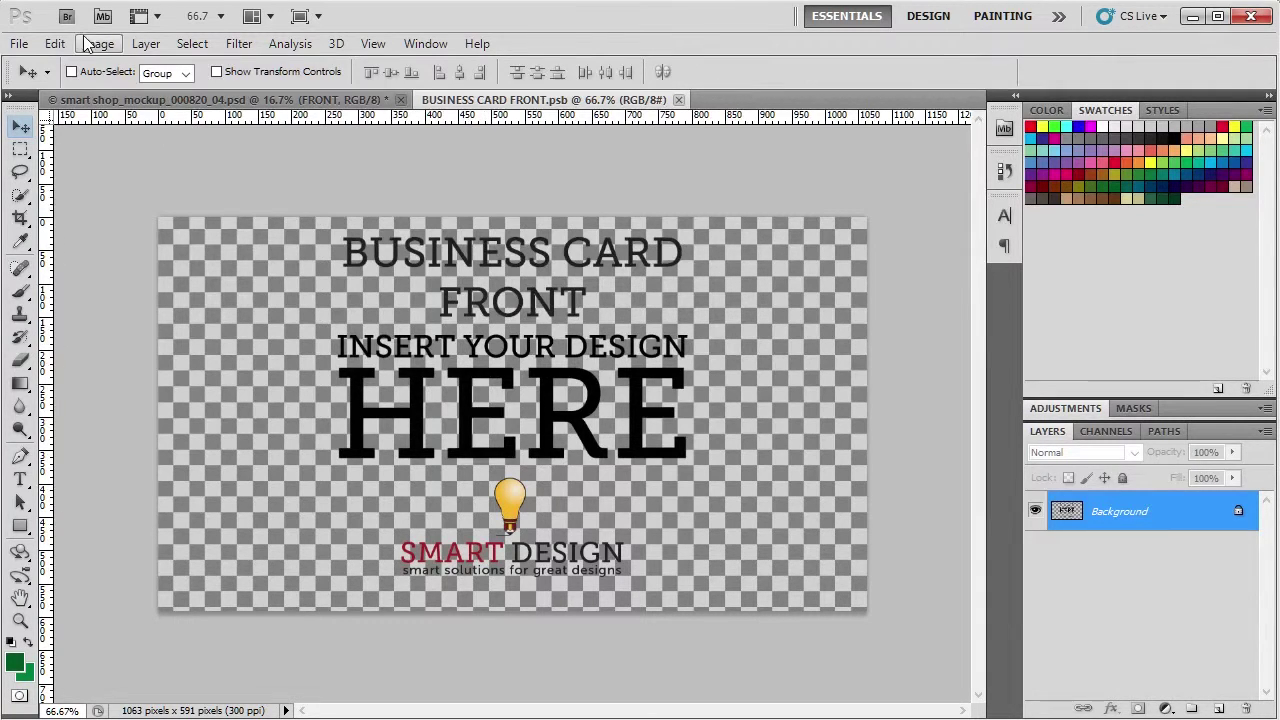
# Step: Place the in action_front-01 design from the design/in action folder onto the business card front and commit it
pyautogui.click(19, 44)
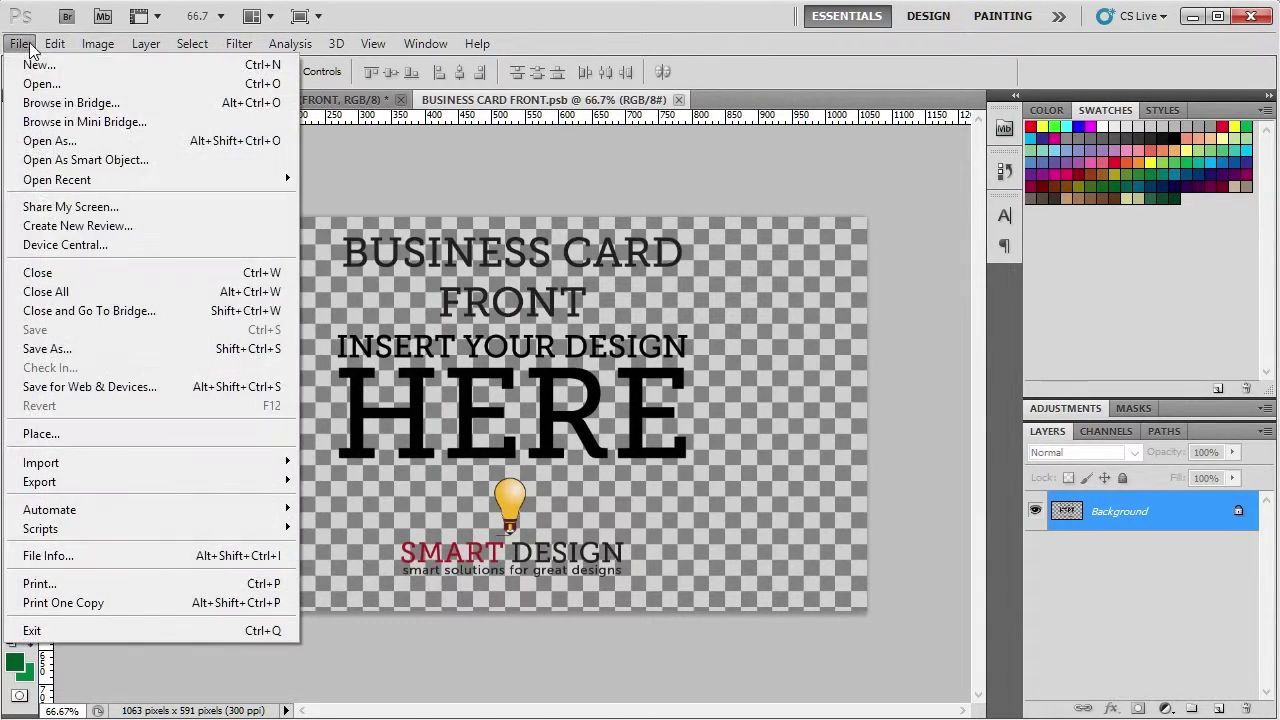
pyautogui.click(136, 433)
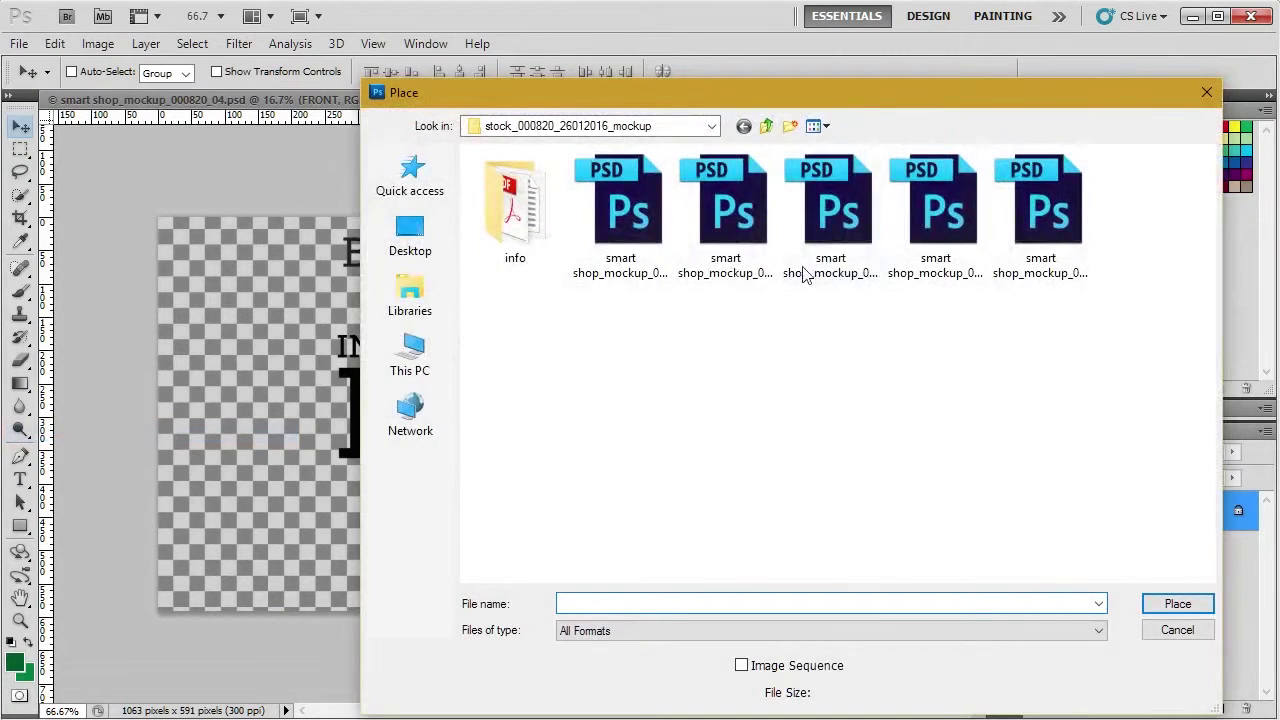
pyautogui.click(765, 127)
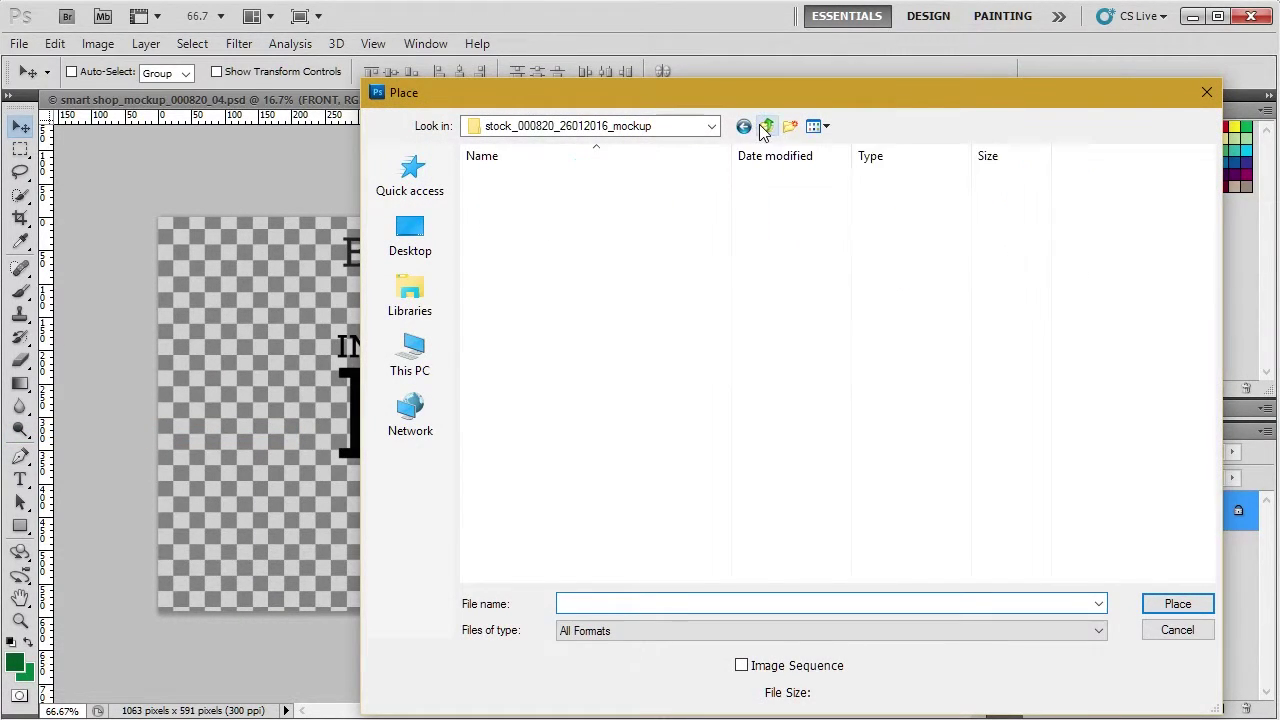
pyautogui.doubleClick(562, 216)
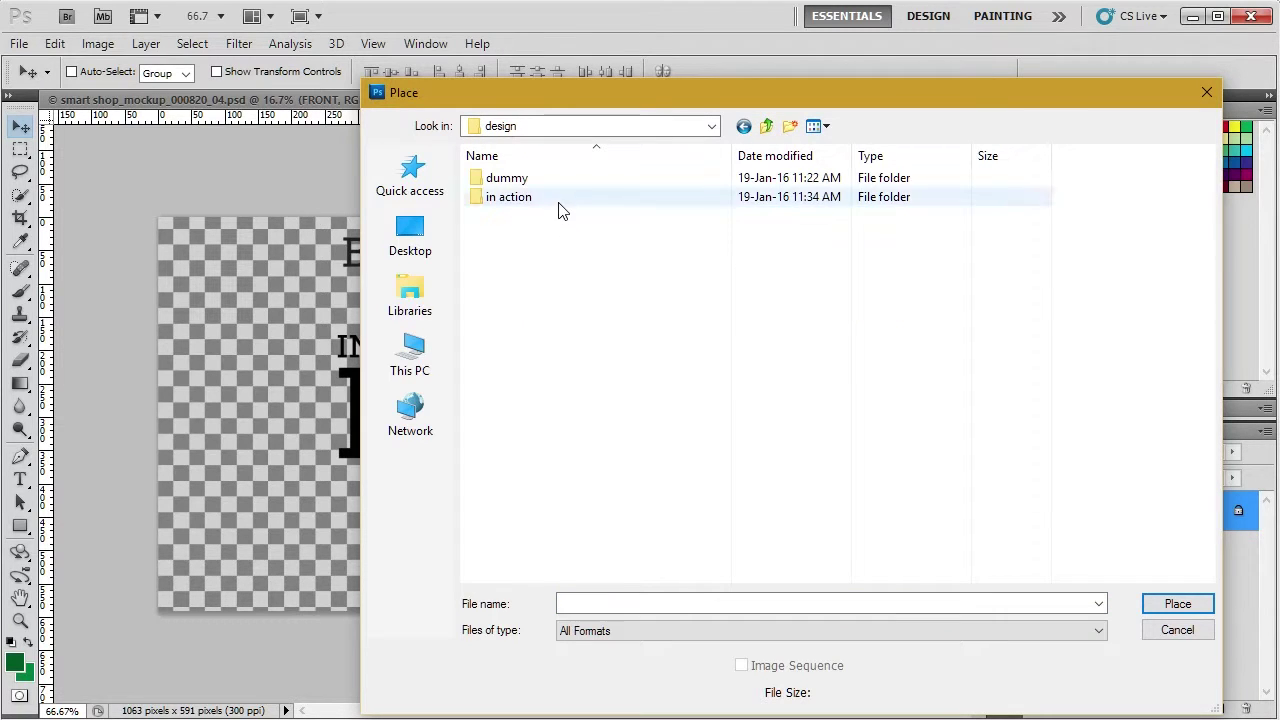
pyautogui.doubleClick(562, 205)
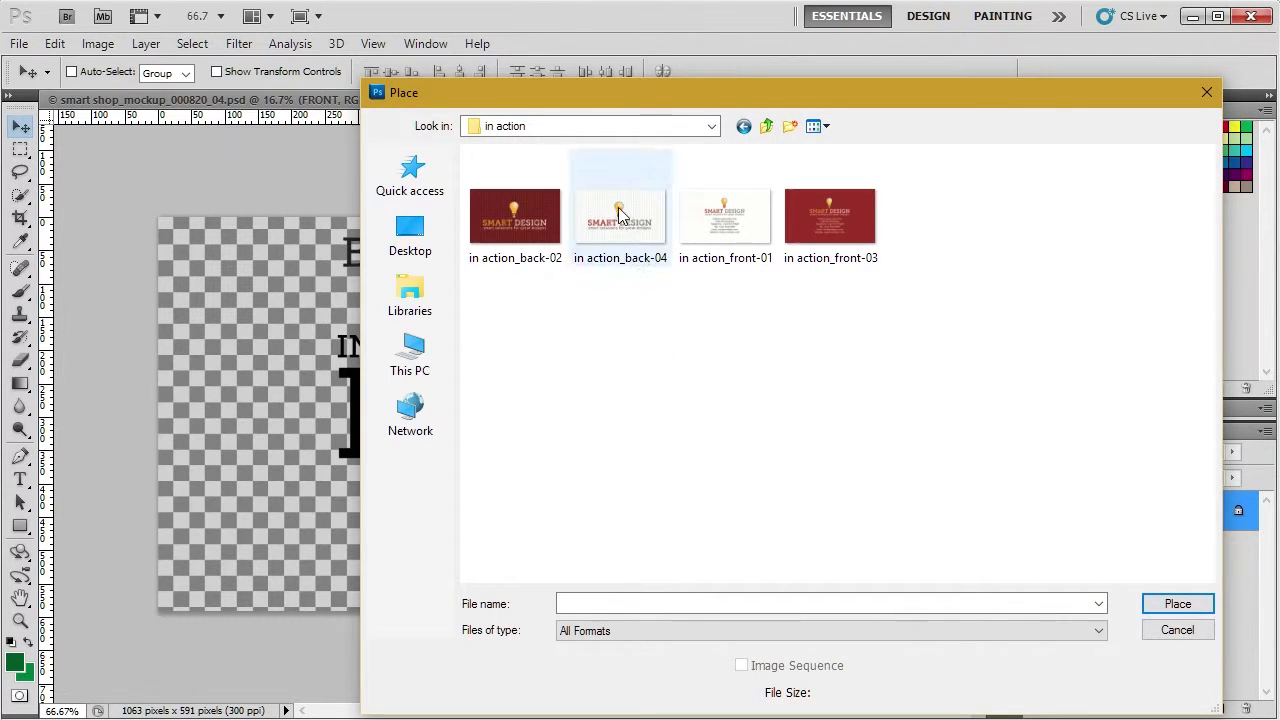
pyautogui.doubleClick(746, 212)
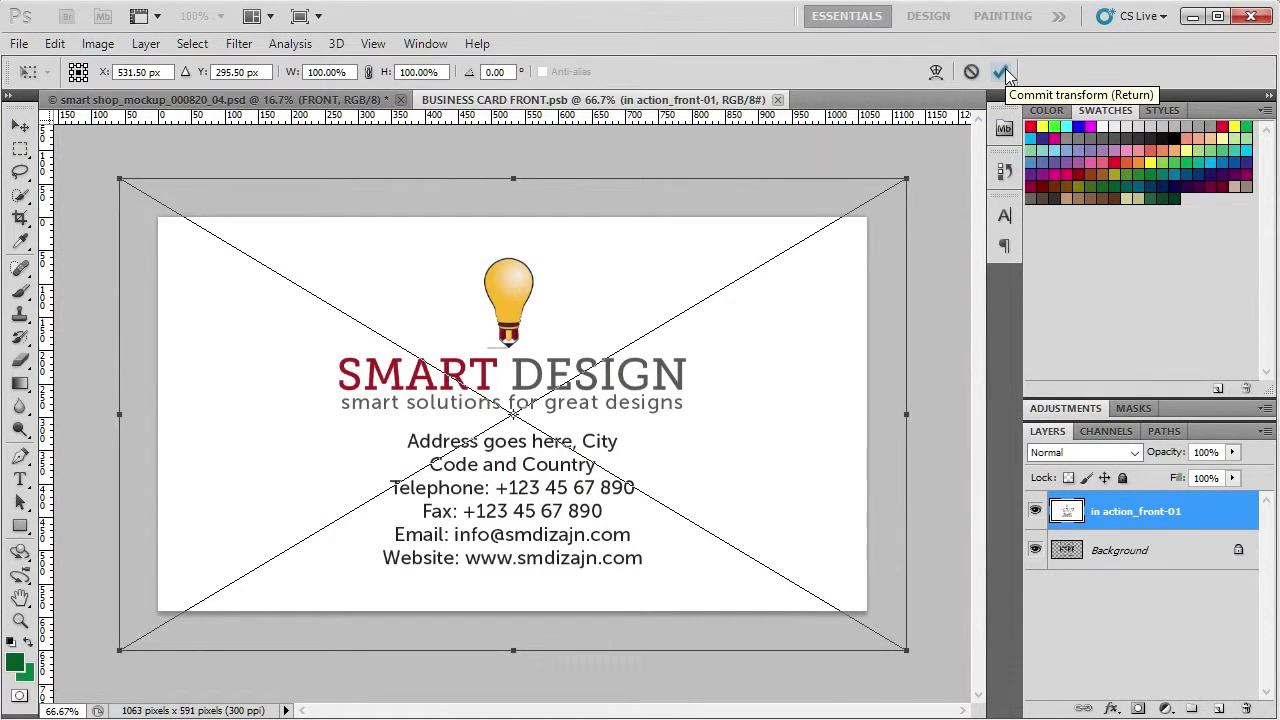
pyautogui.click(1004, 70)
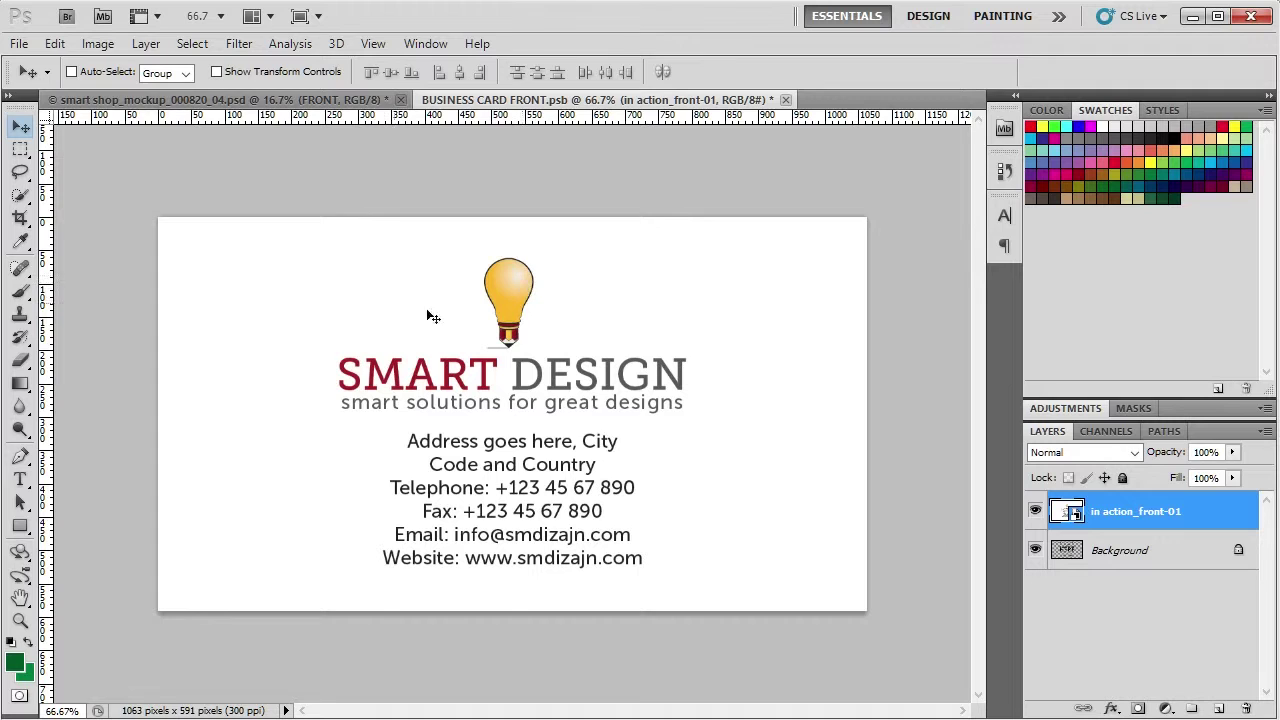
# Step: Nudge the placed card design up and slightly left on the canvas
pyautogui.click(55, 44)
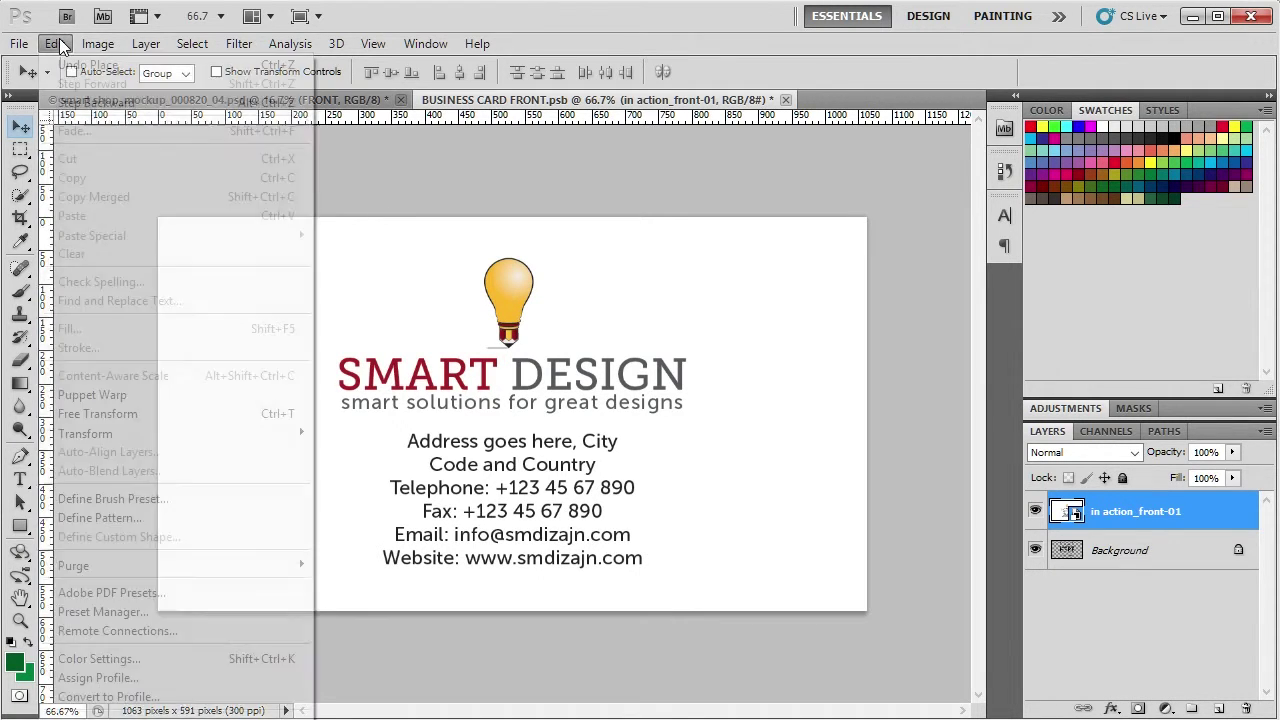
pyautogui.click(55, 44)
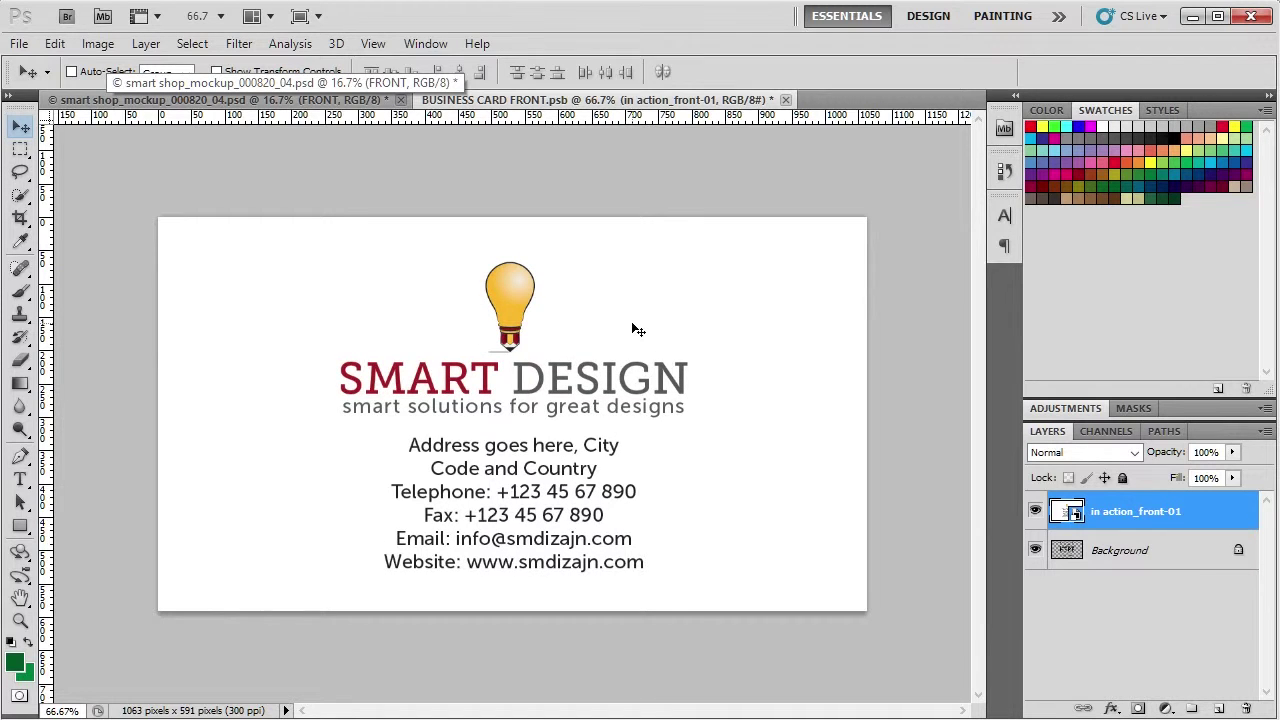
pyautogui.press('Up')
pyautogui.press('Up')
pyautogui.press('Up')
pyautogui.press('Up')
pyautogui.press('Up')
pyautogui.press('Up')
pyautogui.press('Left')
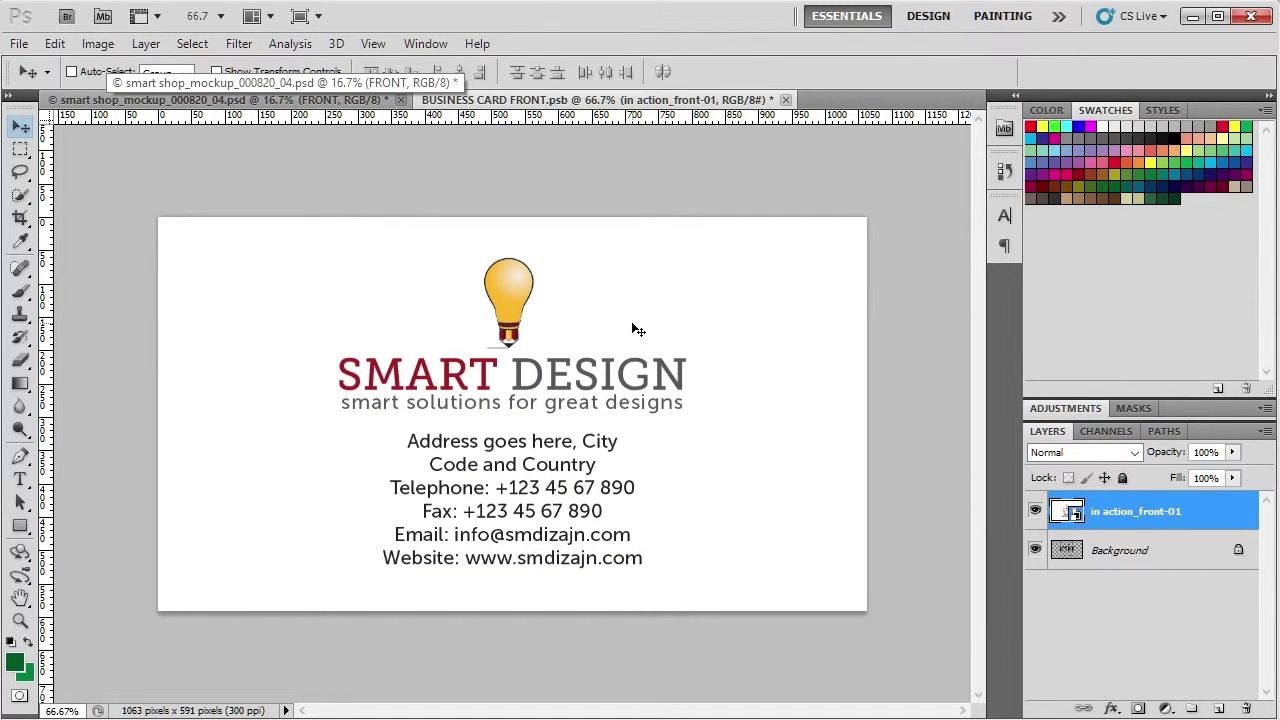
# Step: Enable Resize Image During Place in the General preferences
pyautogui.hotkey('ctrl', 'k')
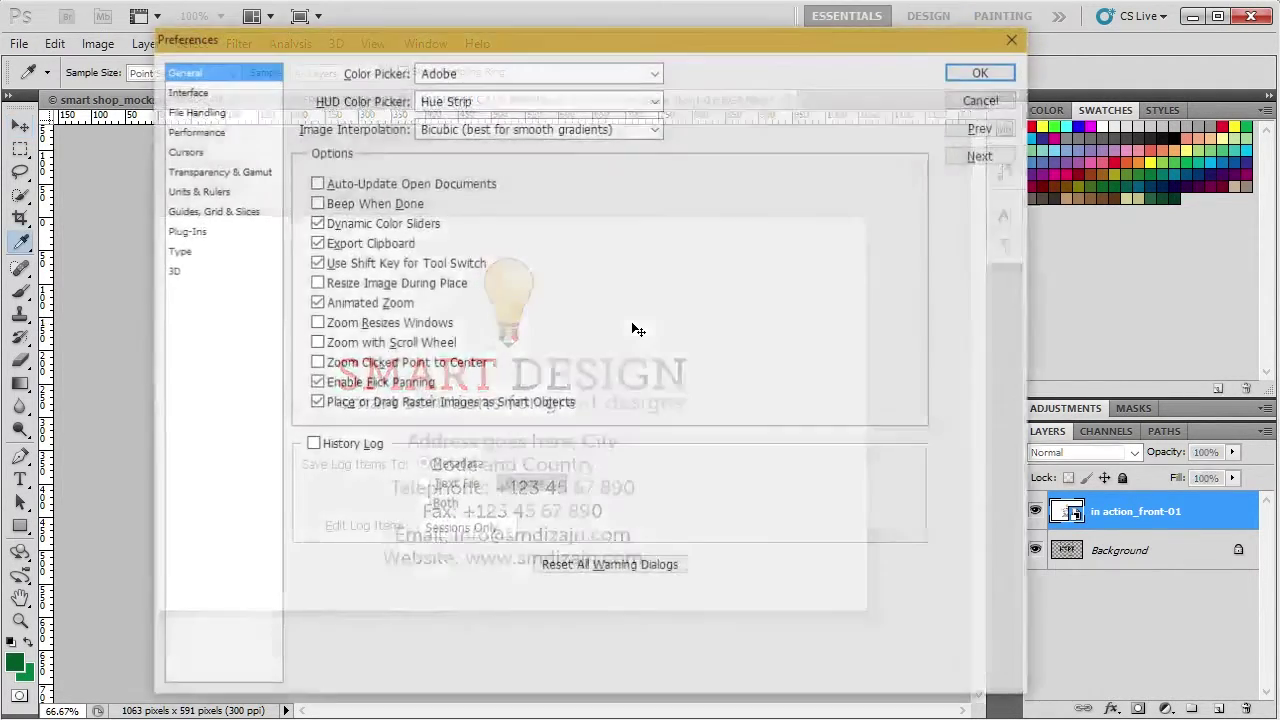
pyautogui.moveTo(558, 40); pyautogui.dragTo(501, 58)
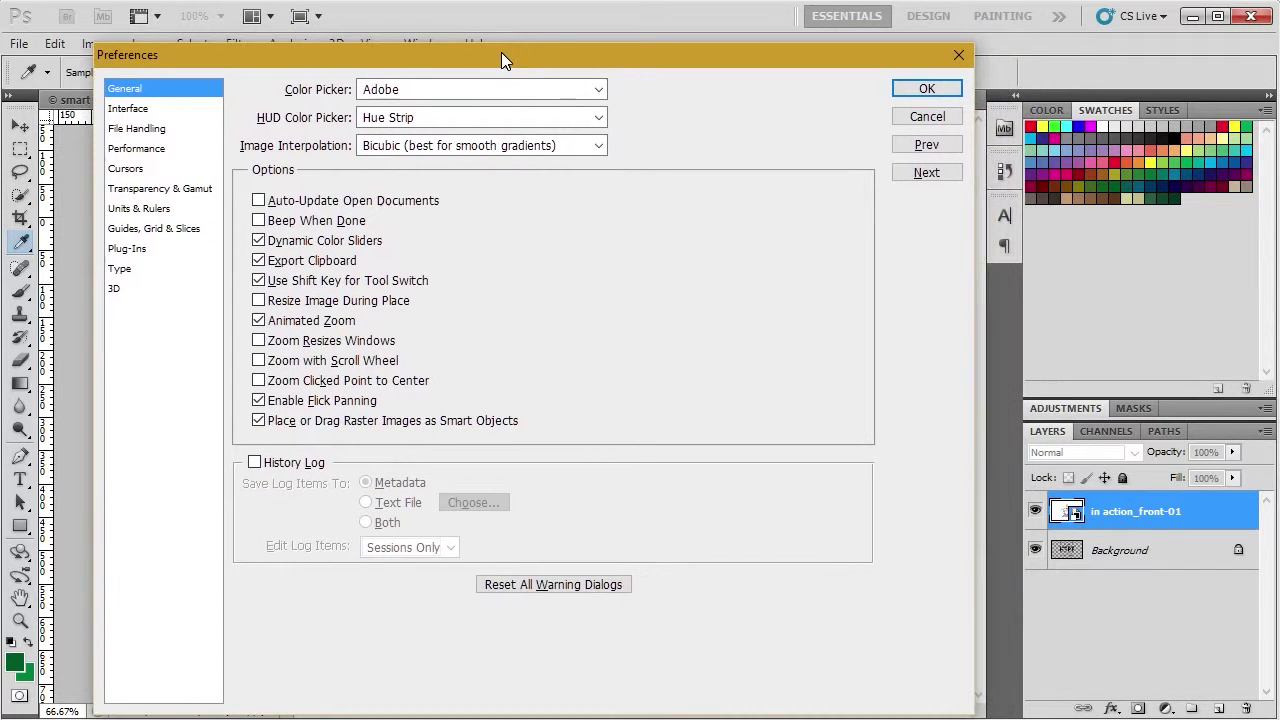
pyautogui.click(286, 310)
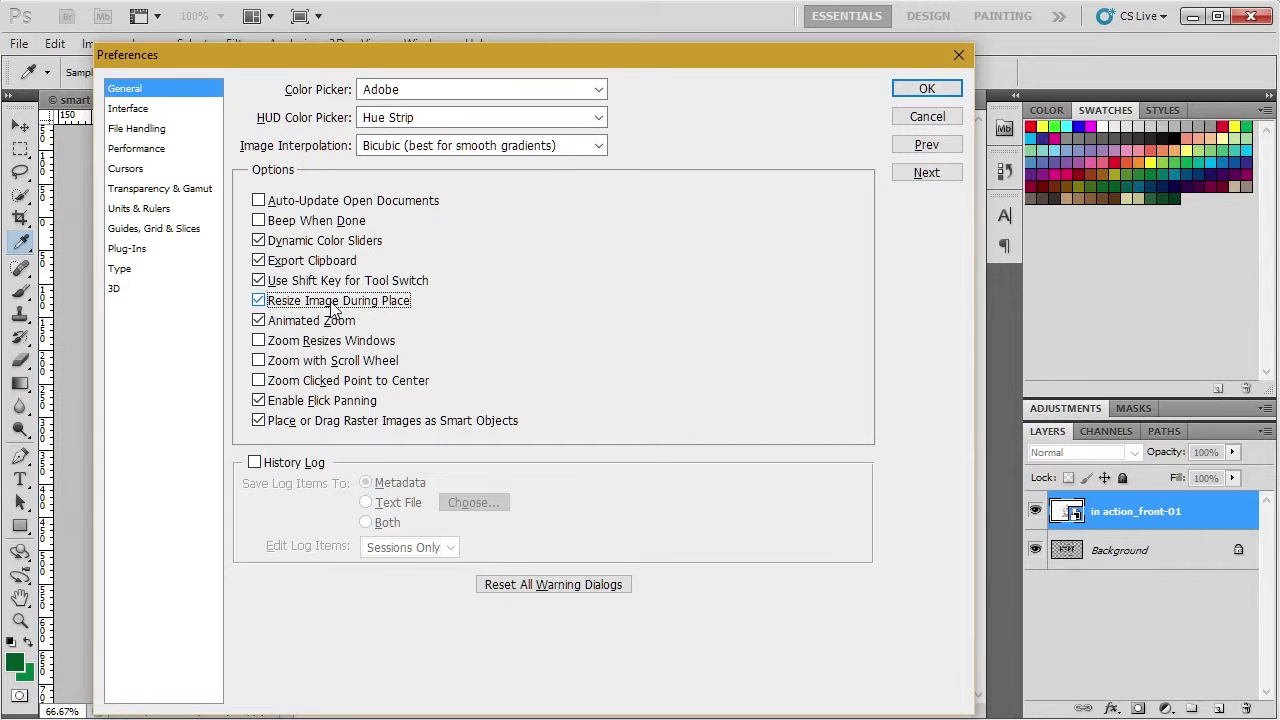
pyautogui.click(910, 92)
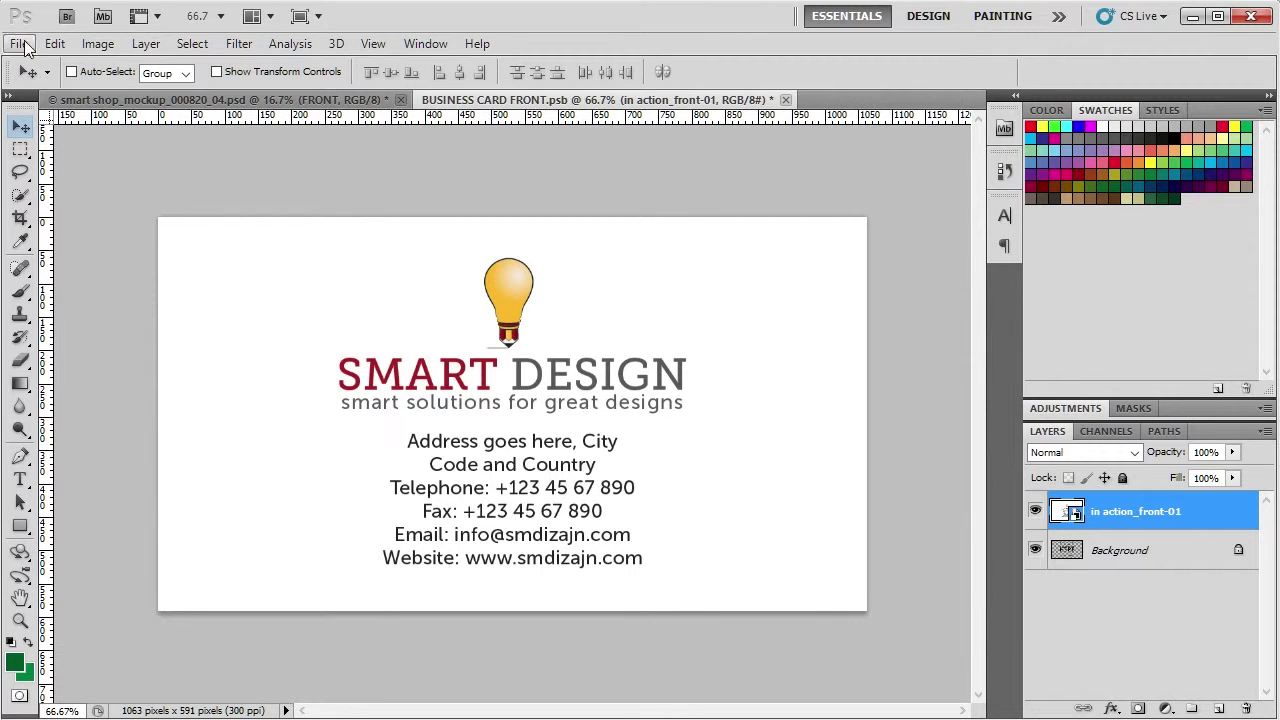
# Step: Undo the current card design placement and place in action_front-01 again on the business card front
pyautogui.hotkey('ctrl', 'z')
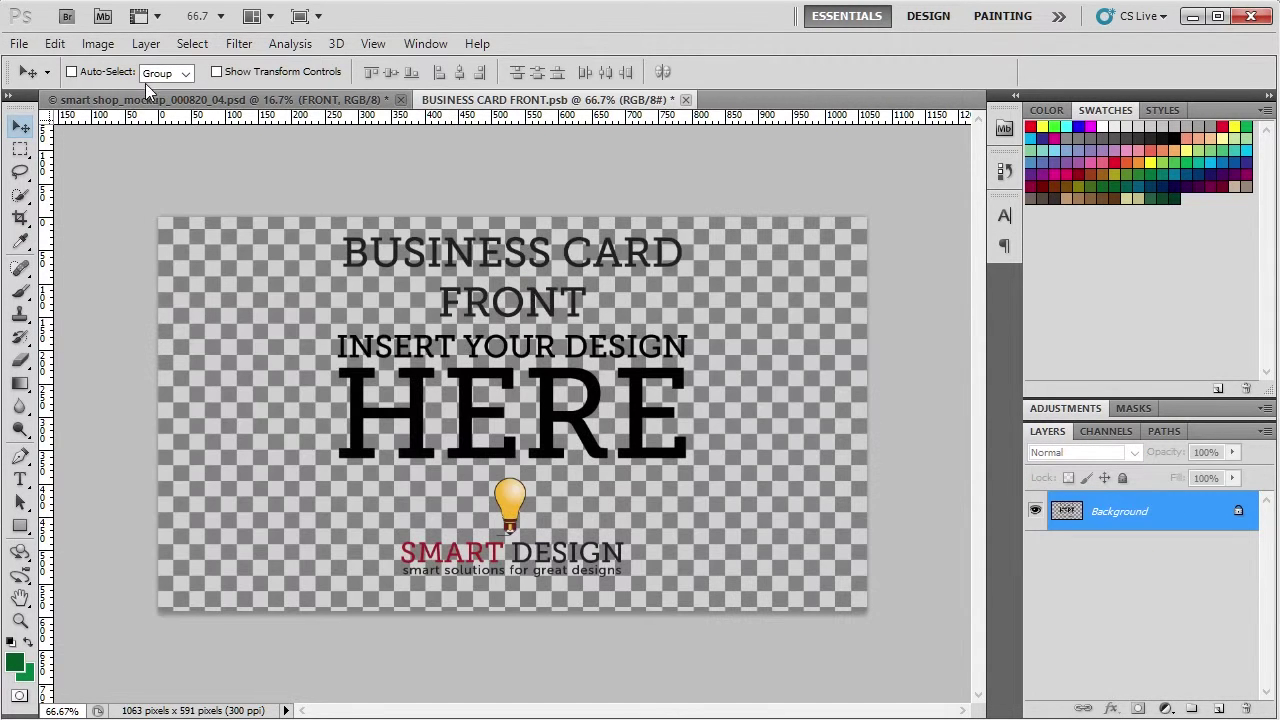
pyautogui.click(19, 43)
pyautogui.click(116, 435)
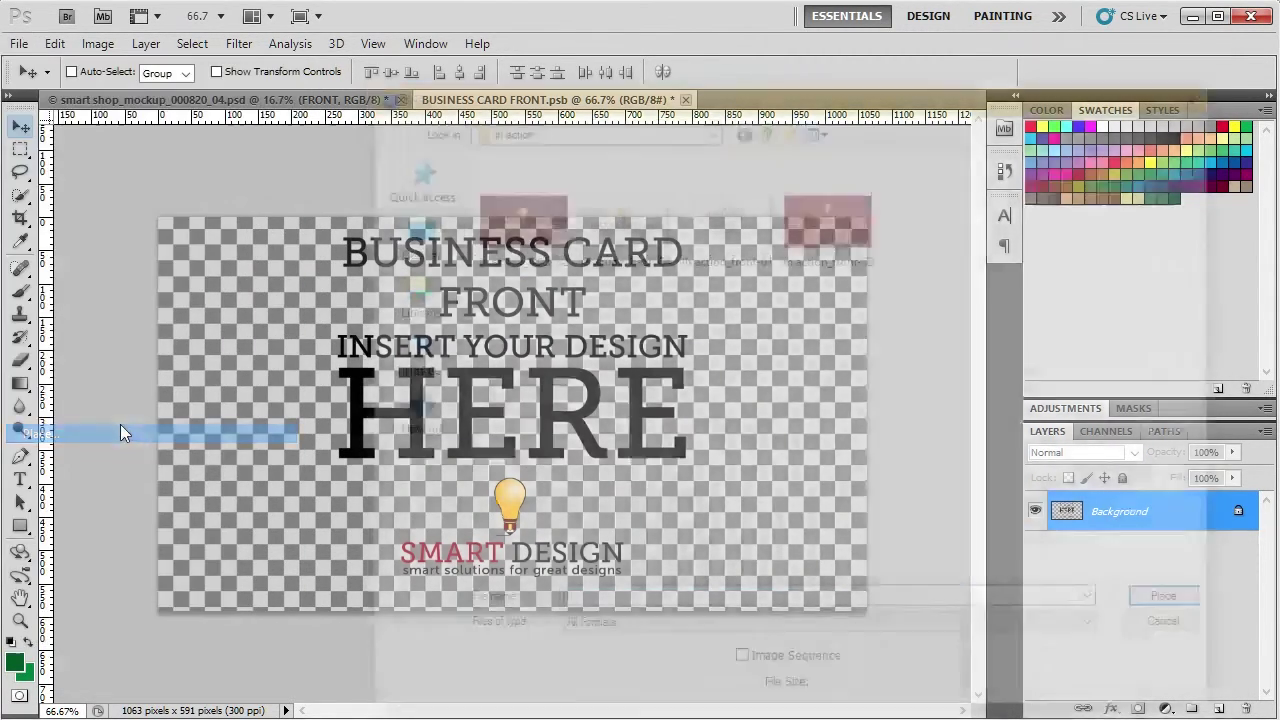
pyautogui.doubleClick(716, 228)
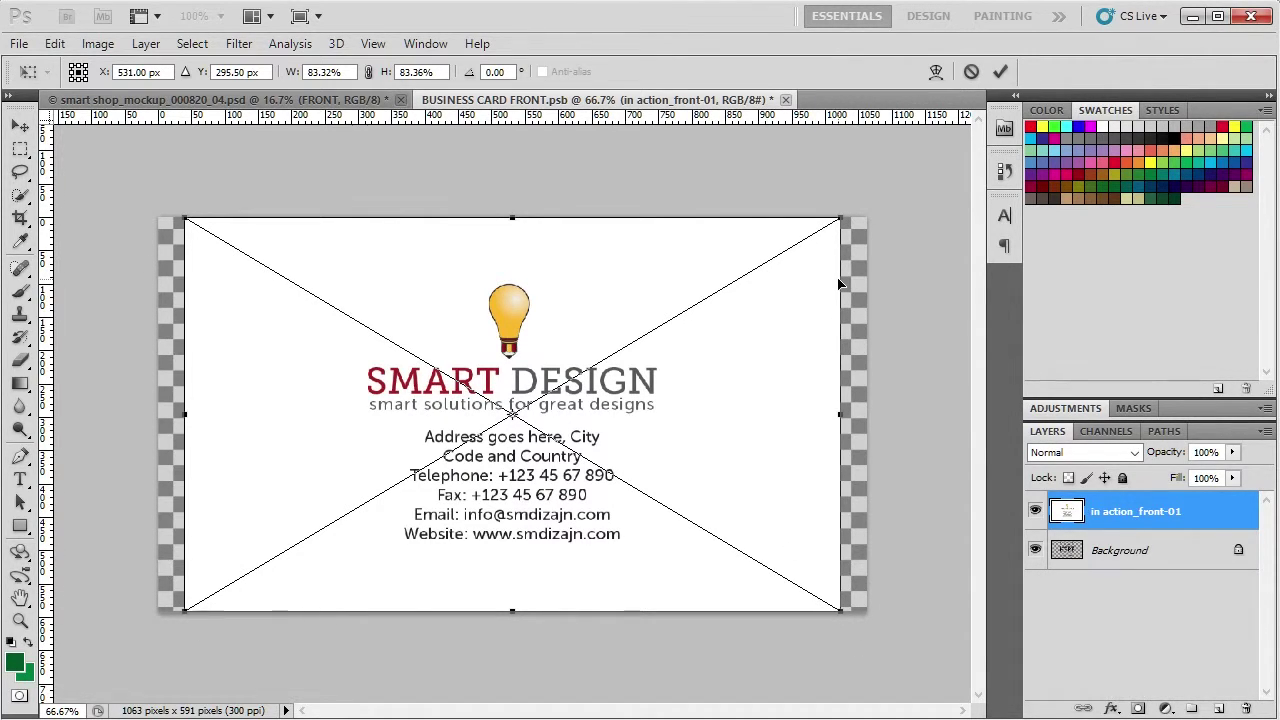
# Step: Scale the placed front design to 100% with linked proportions and commit the placement
pyautogui.click(368, 73)
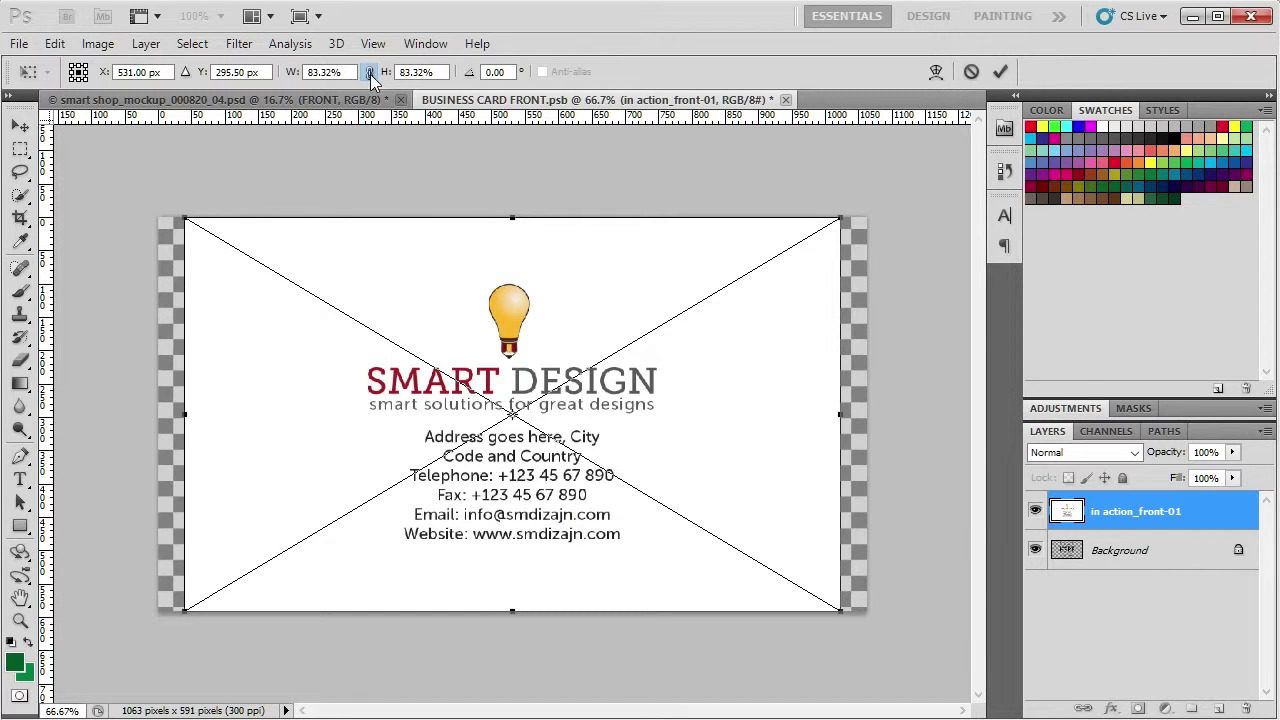
pyautogui.doubleClick(336, 72)
pyautogui.write('100')
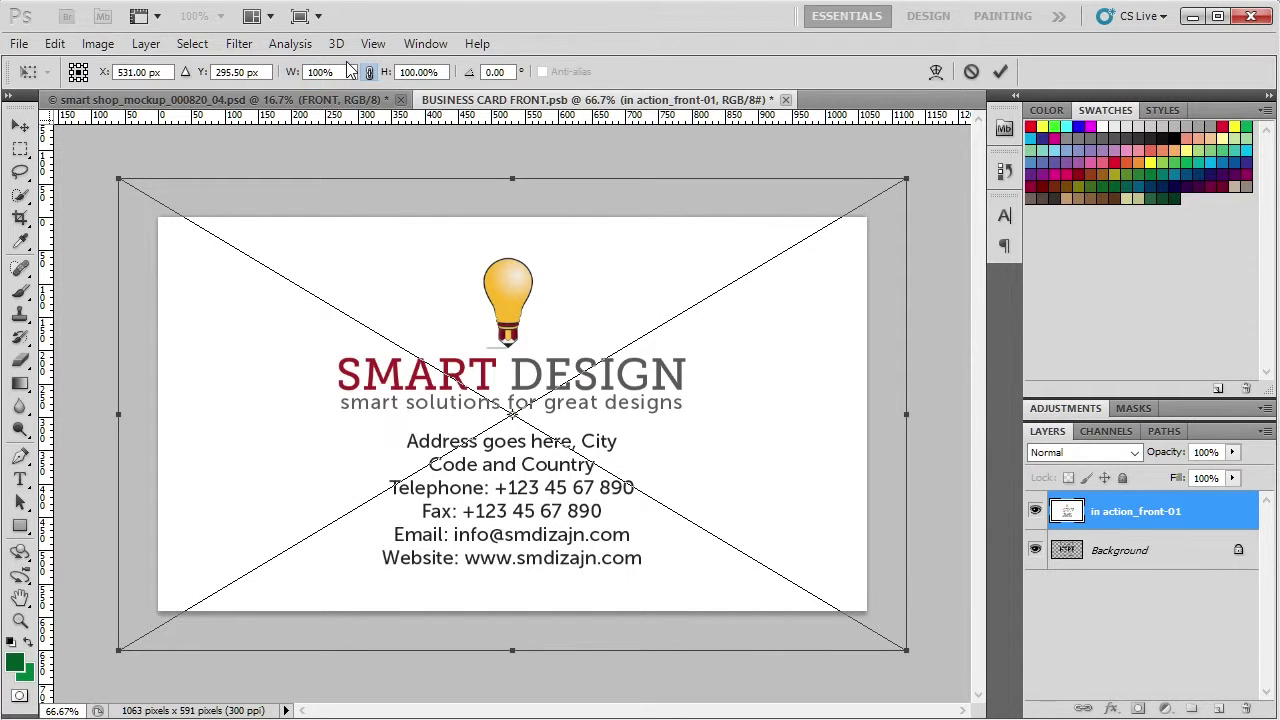
pyautogui.press('Return')
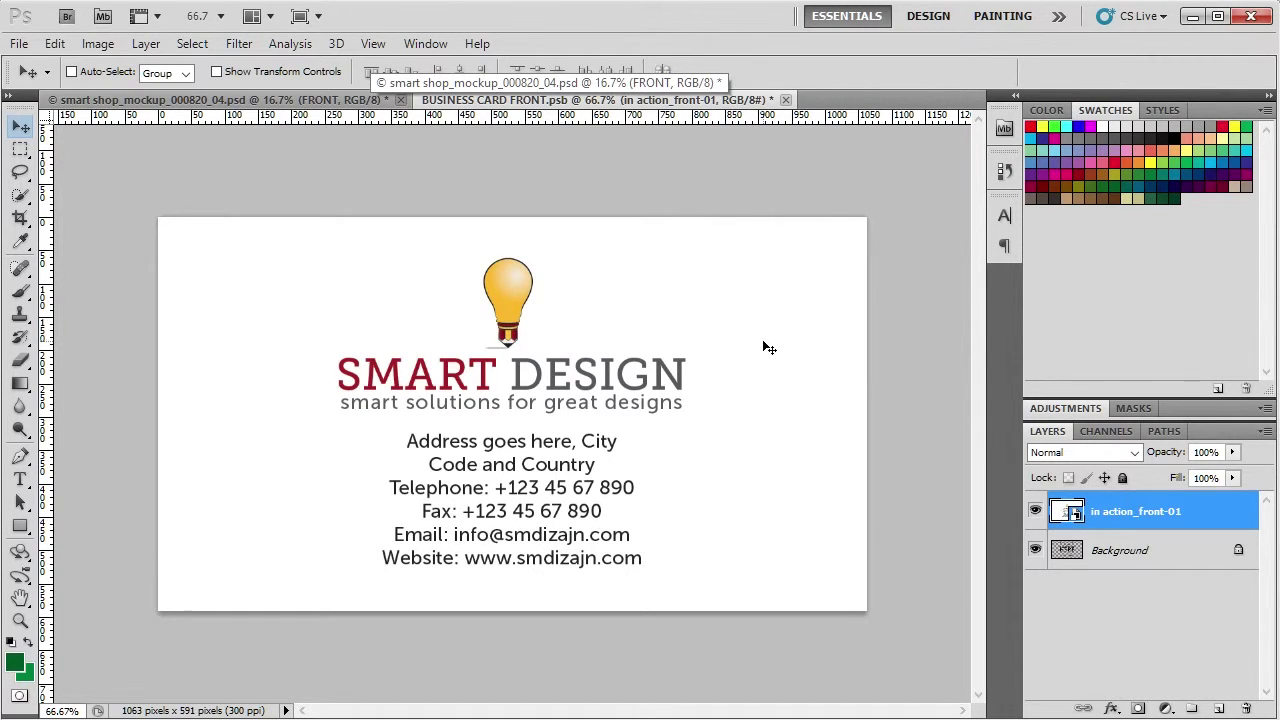
pyautogui.hotkey('ctrl', 't')
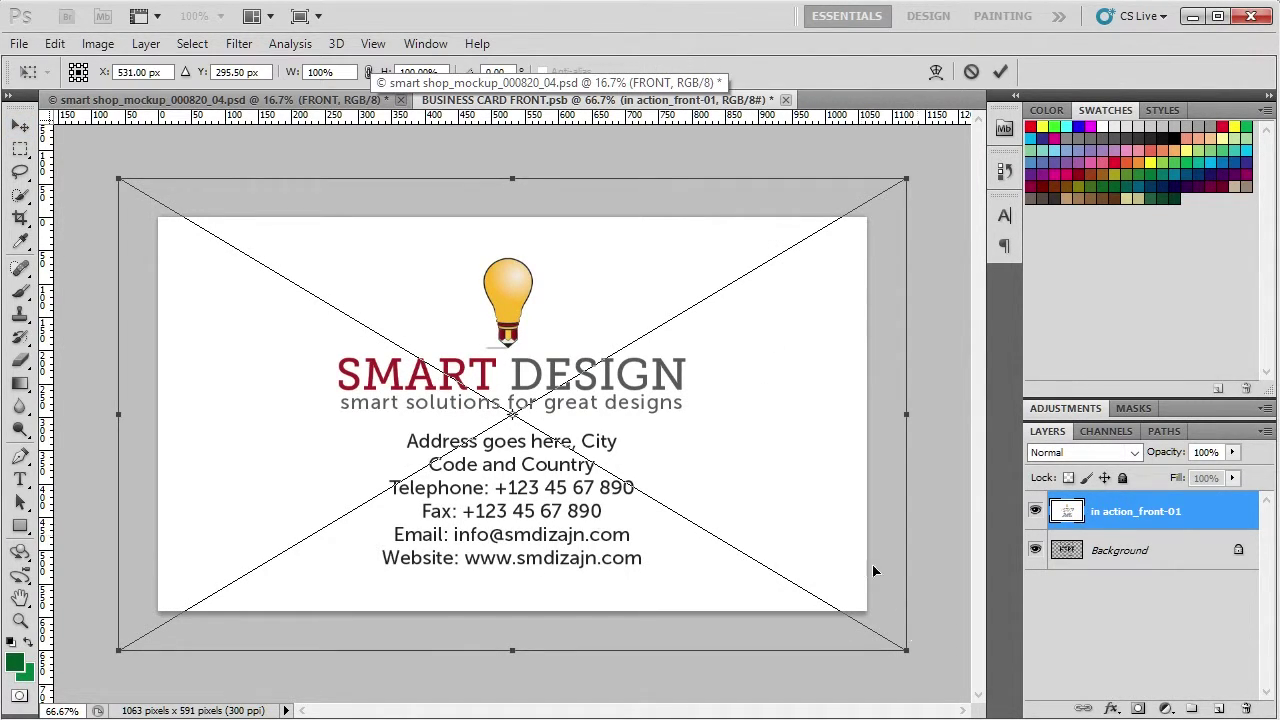
pyautogui.moveTo(903, 650)
pyautogui.mouseDown()
pyautogui.moveTo(880, 609)
pyautogui.moveTo(903, 653)
pyautogui.mouseUp()
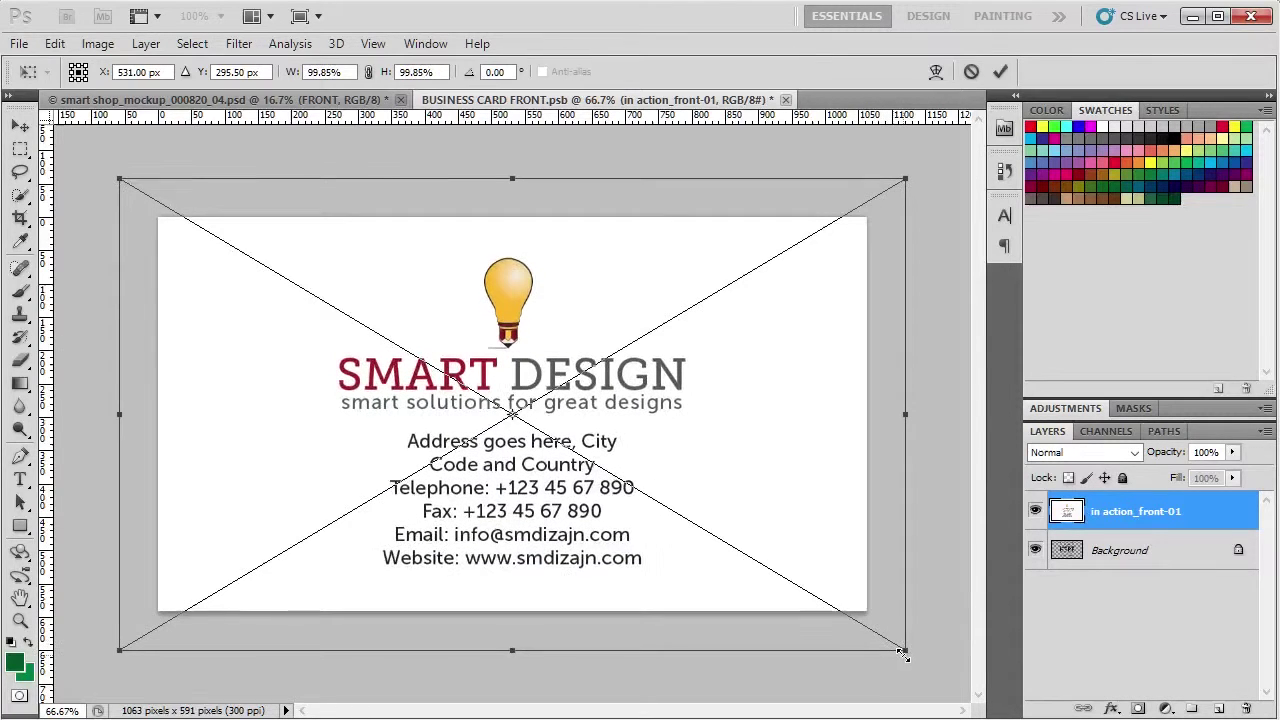
pyautogui.click(969, 74)
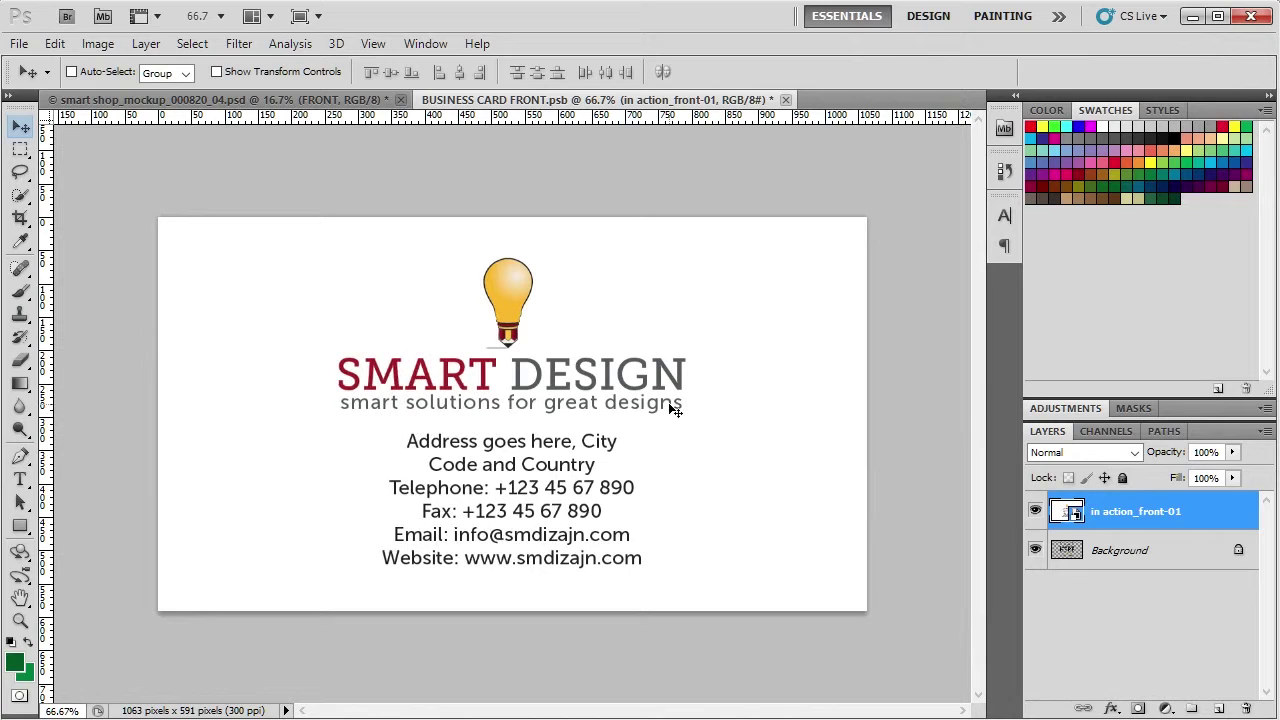
# Step: Try shrinking the placed front design proportionally to about 97.2% and restore its original scale
pyautogui.hotkey('ctrl', 't')
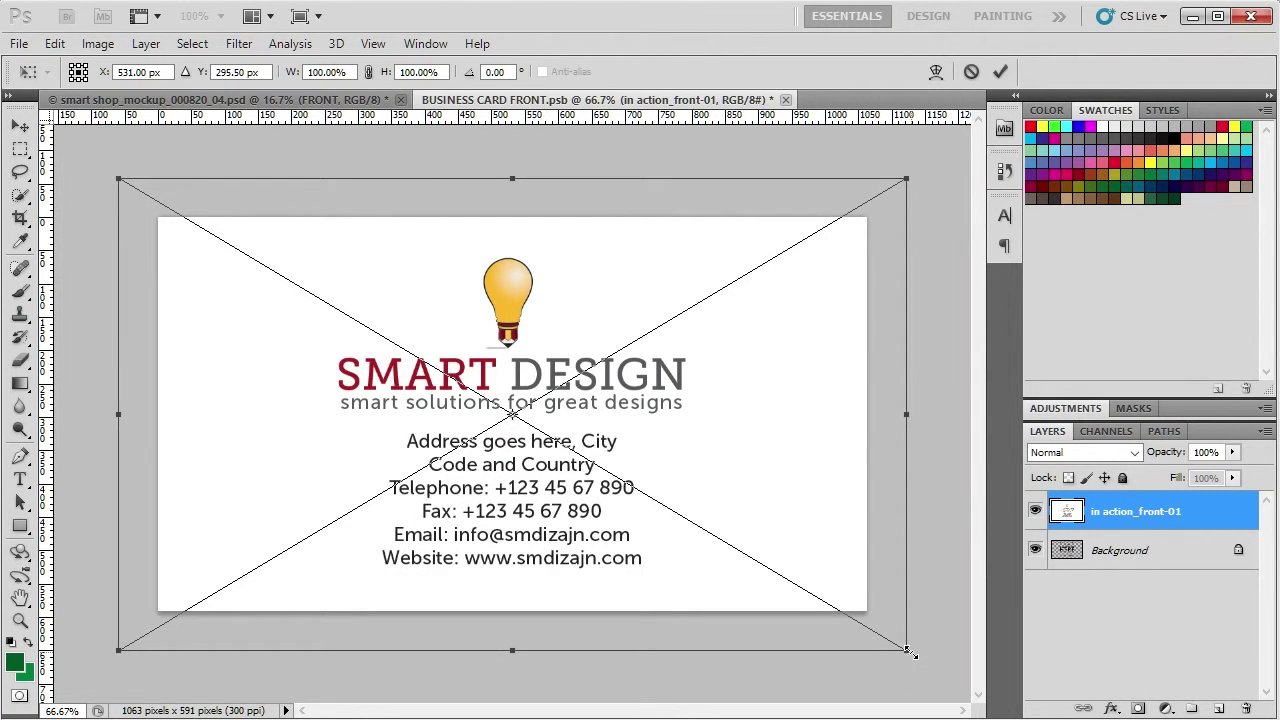
pyautogui.moveTo(908, 652)
pyautogui.mouseDown()
pyautogui.moveTo(865, 650)
pyautogui.moveTo(907, 655)
pyautogui.moveTo(897, 649)
pyautogui.mouseUp()
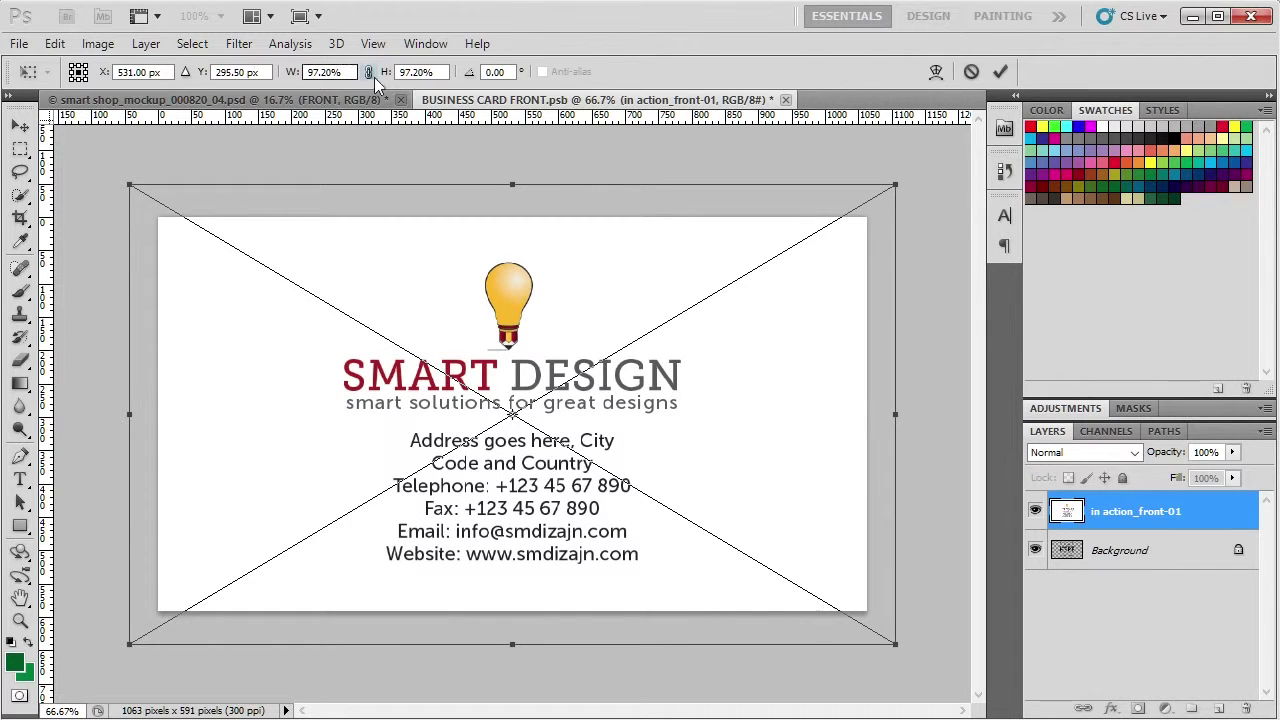
pyautogui.click(335, 71)
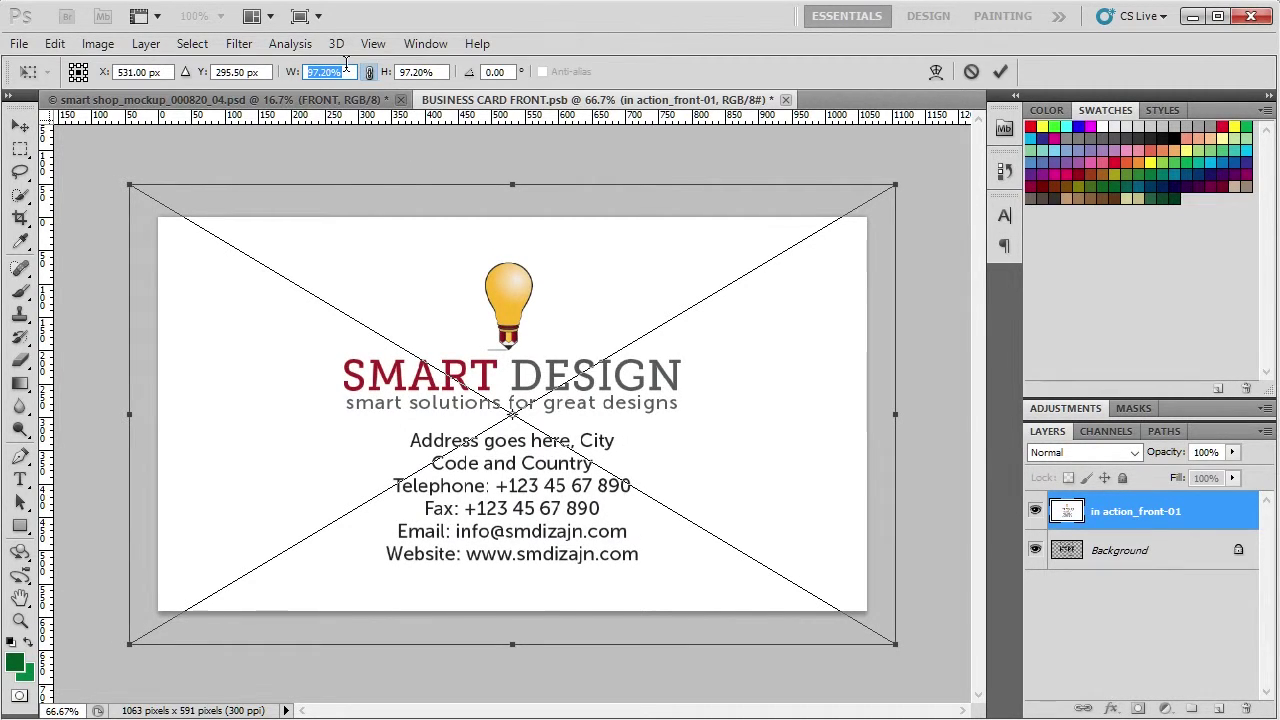
pyautogui.press('Return')
pyautogui.press('Return')
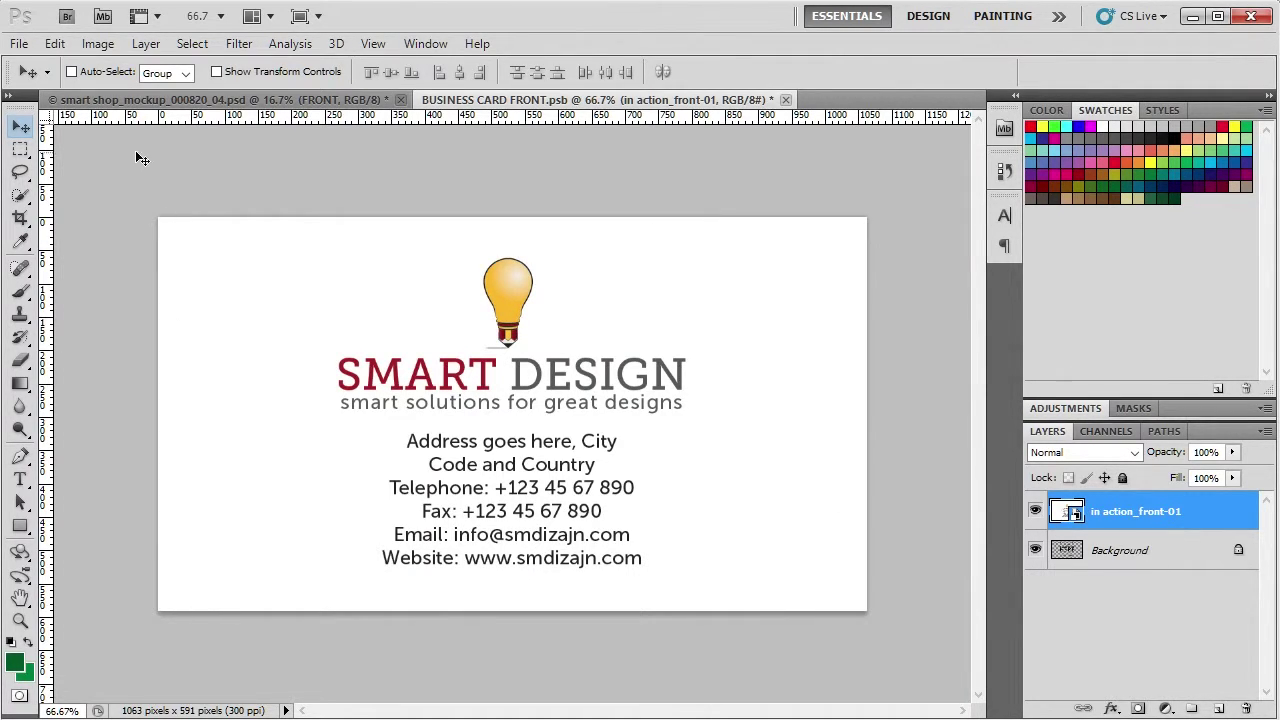
# Step: Merge the placed front design down into the Background layer and save the smart object's contents
pyautogui.click(146, 44)
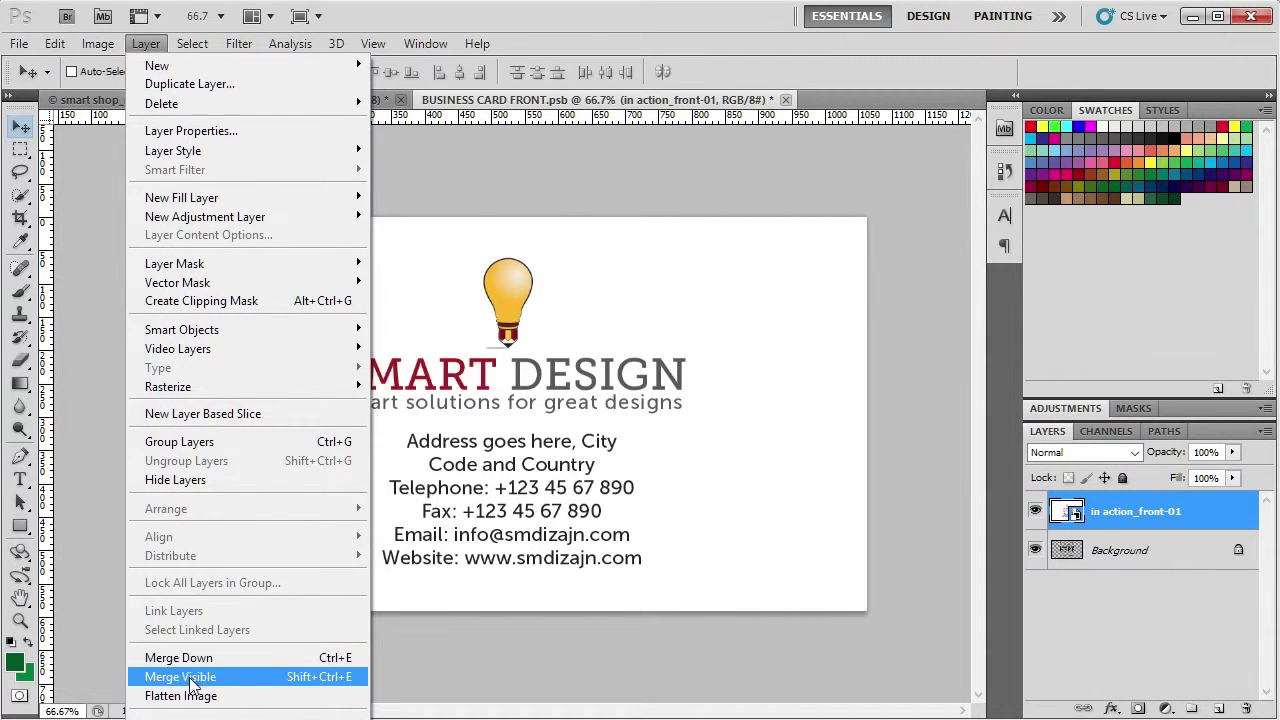
pyautogui.click(316, 659)
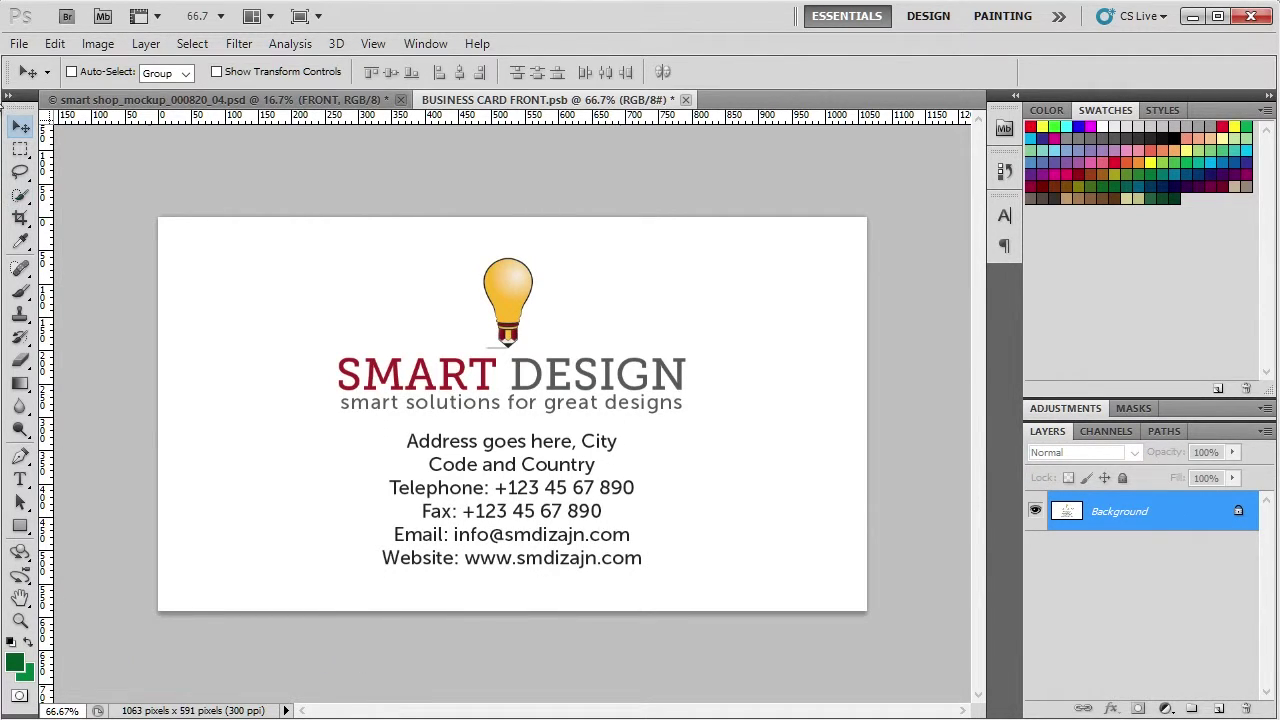
pyautogui.click(19, 44)
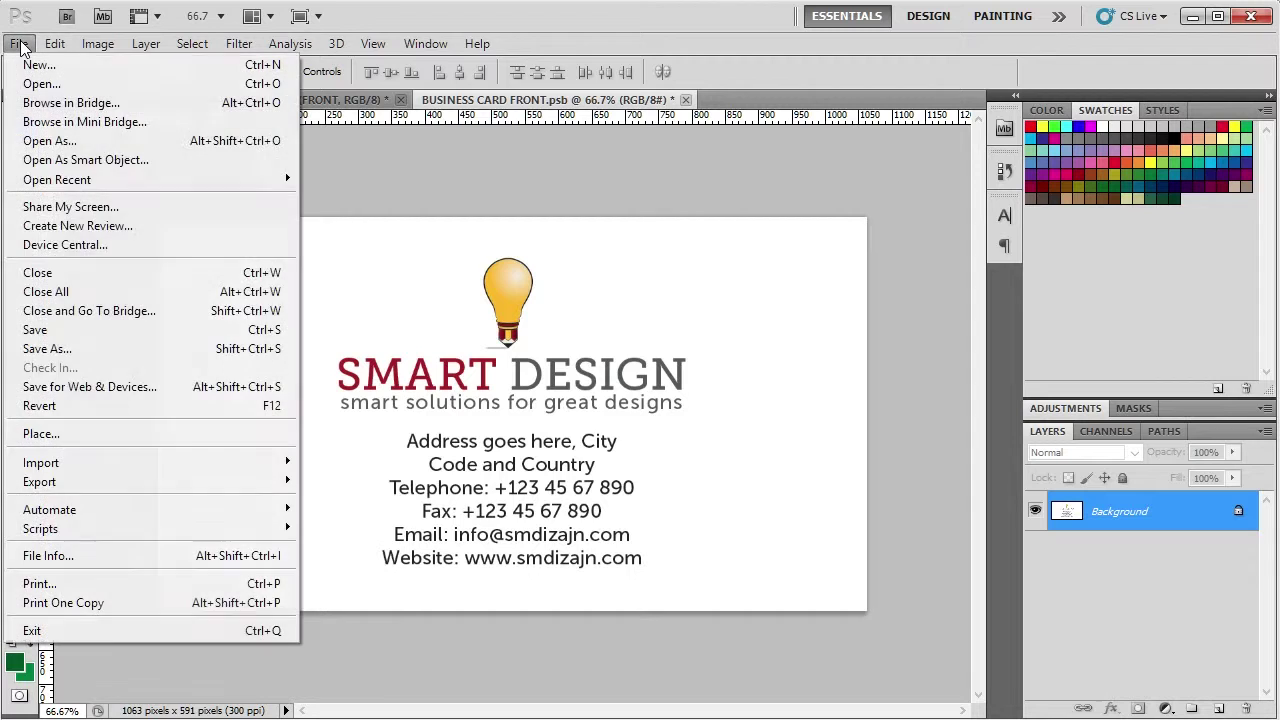
pyautogui.click(76, 322)
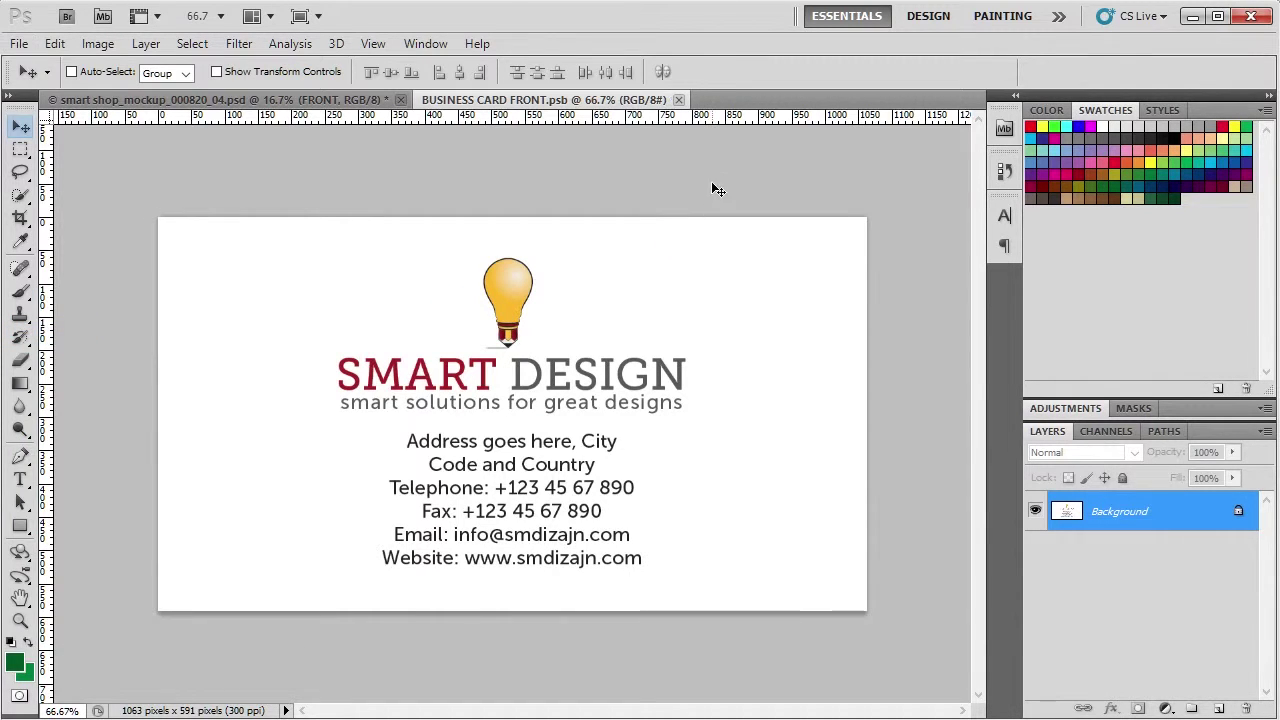
# Step: Close the front card document and open the contents of the BACK smart object for editing
pyautogui.click(685, 100)
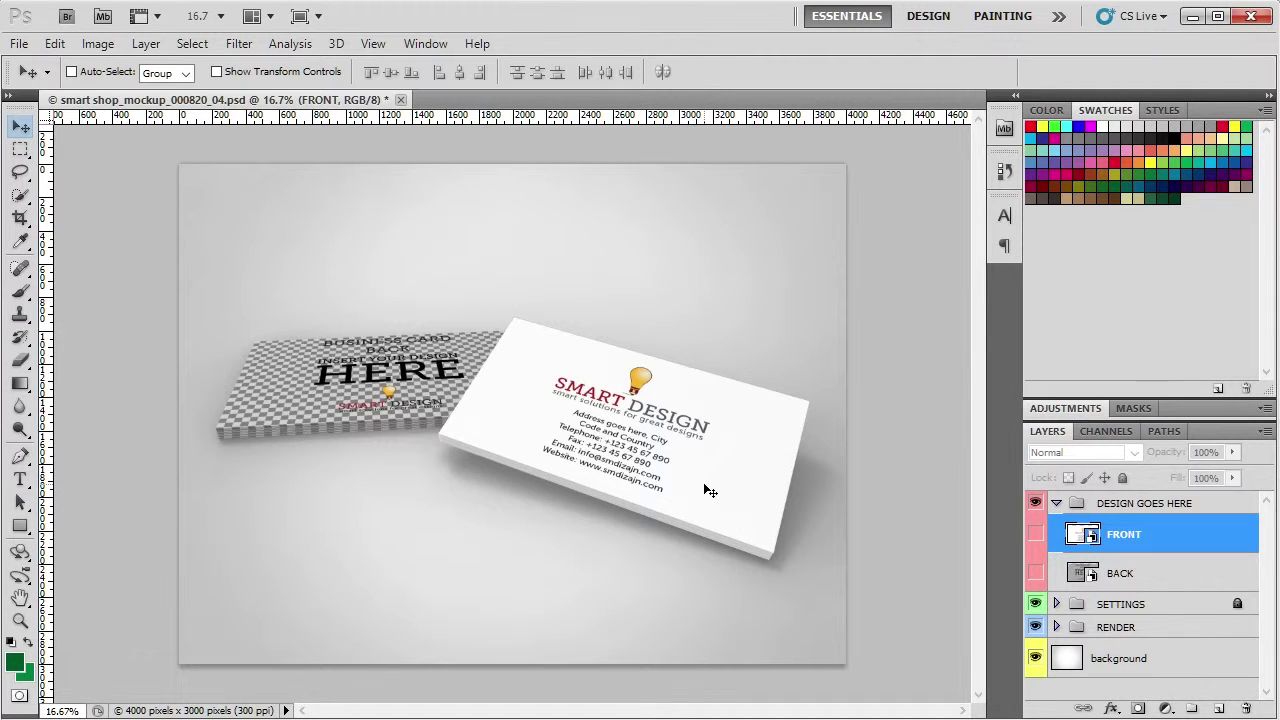
pyautogui.click(1074, 572)
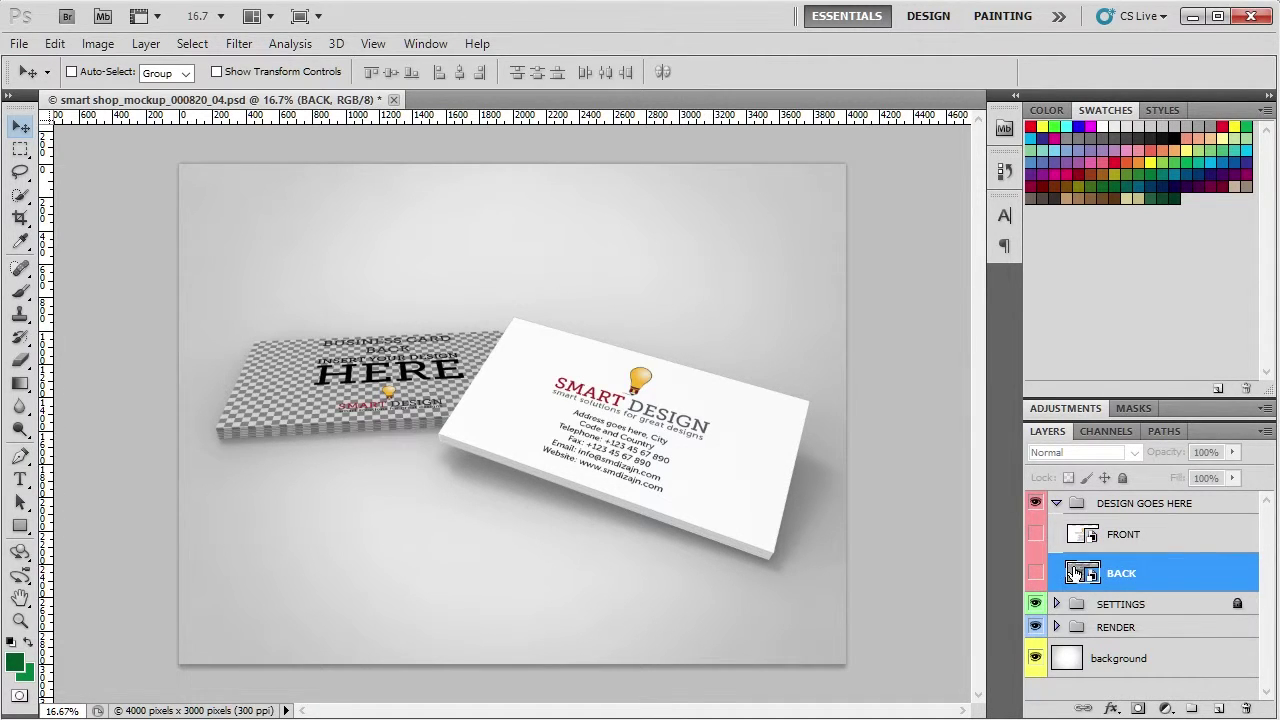
pyautogui.doubleClick(1075, 571)
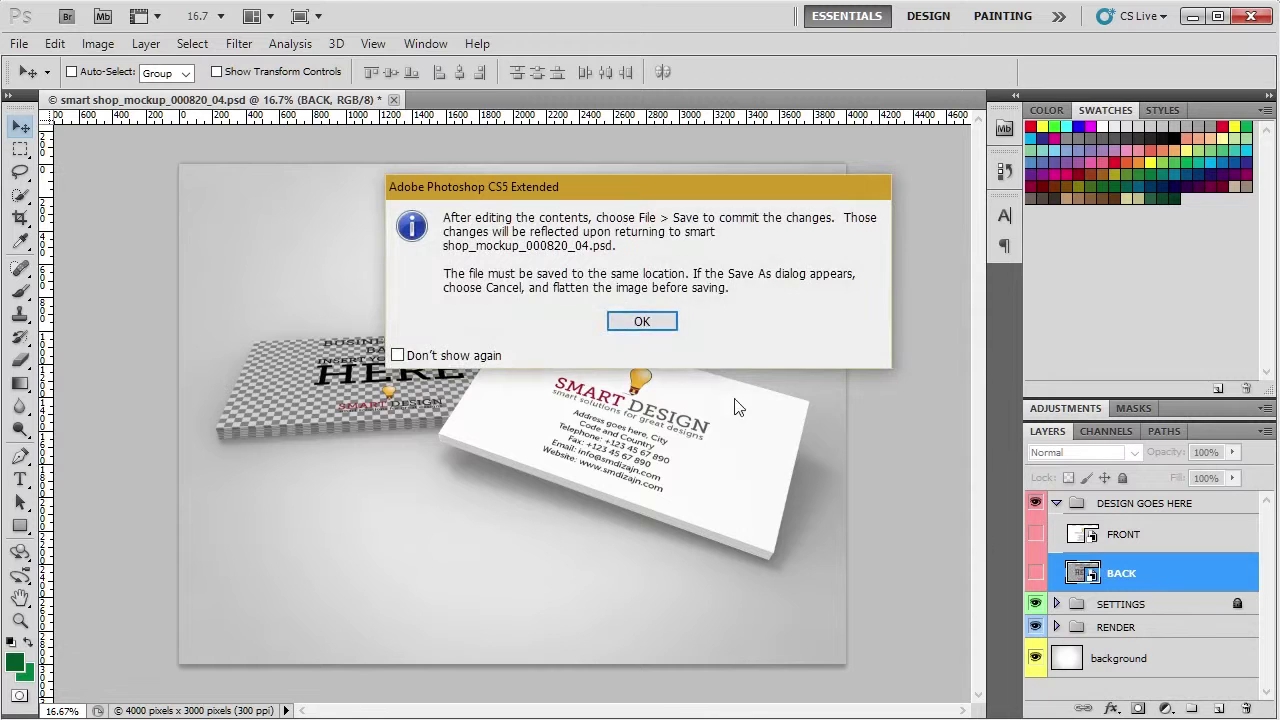
pyautogui.click(655, 316)
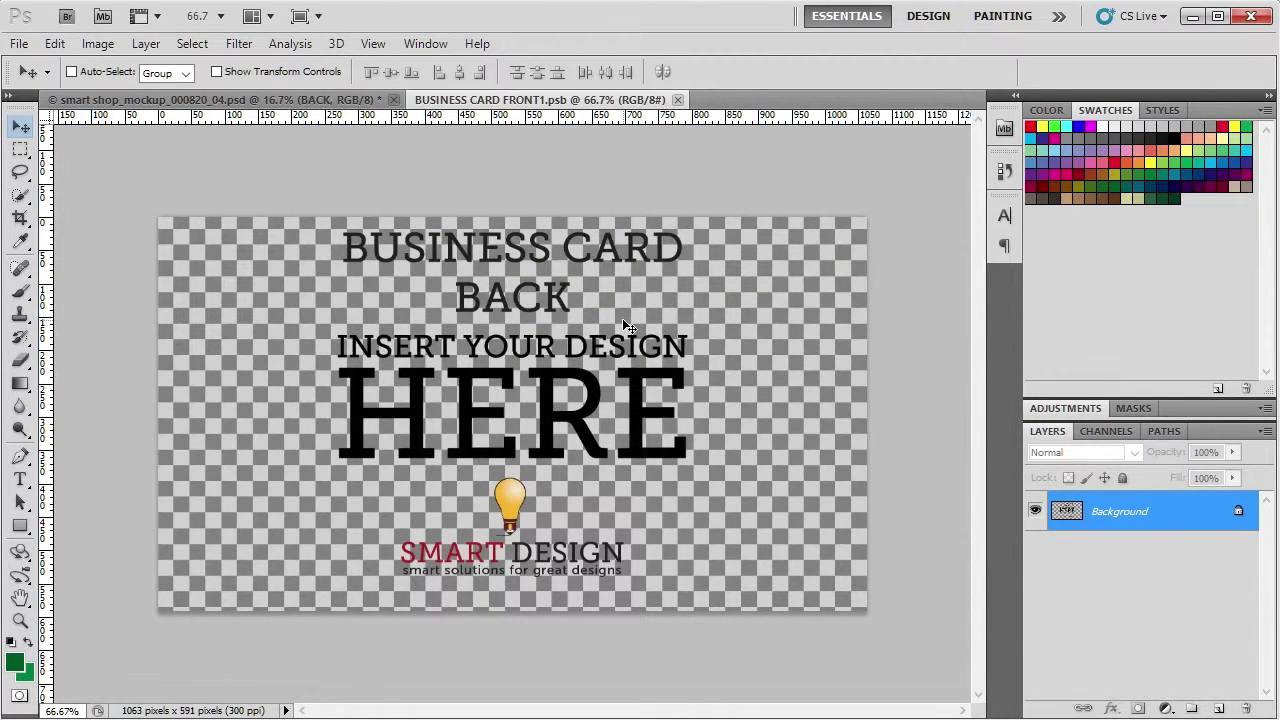
# Step: Disable Resize Image During Place in the General preferences
pyautogui.hotkey('ctrl', 'k')
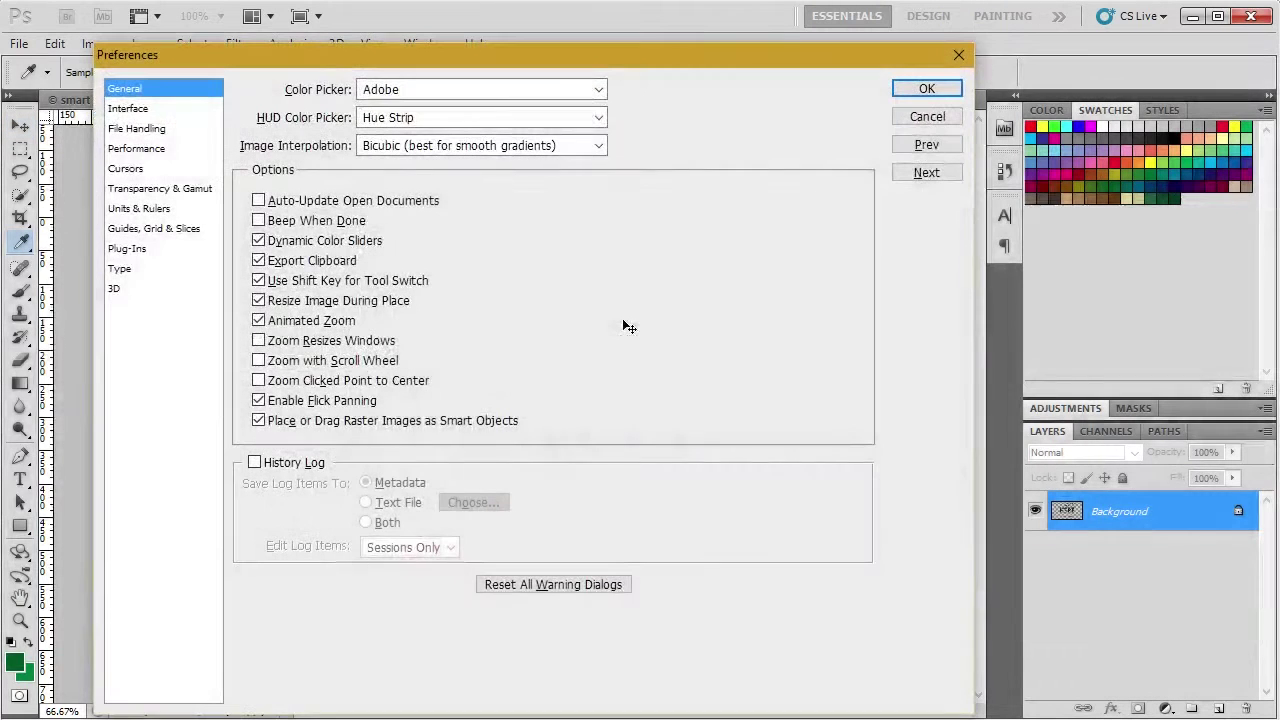
pyautogui.click(331, 307)
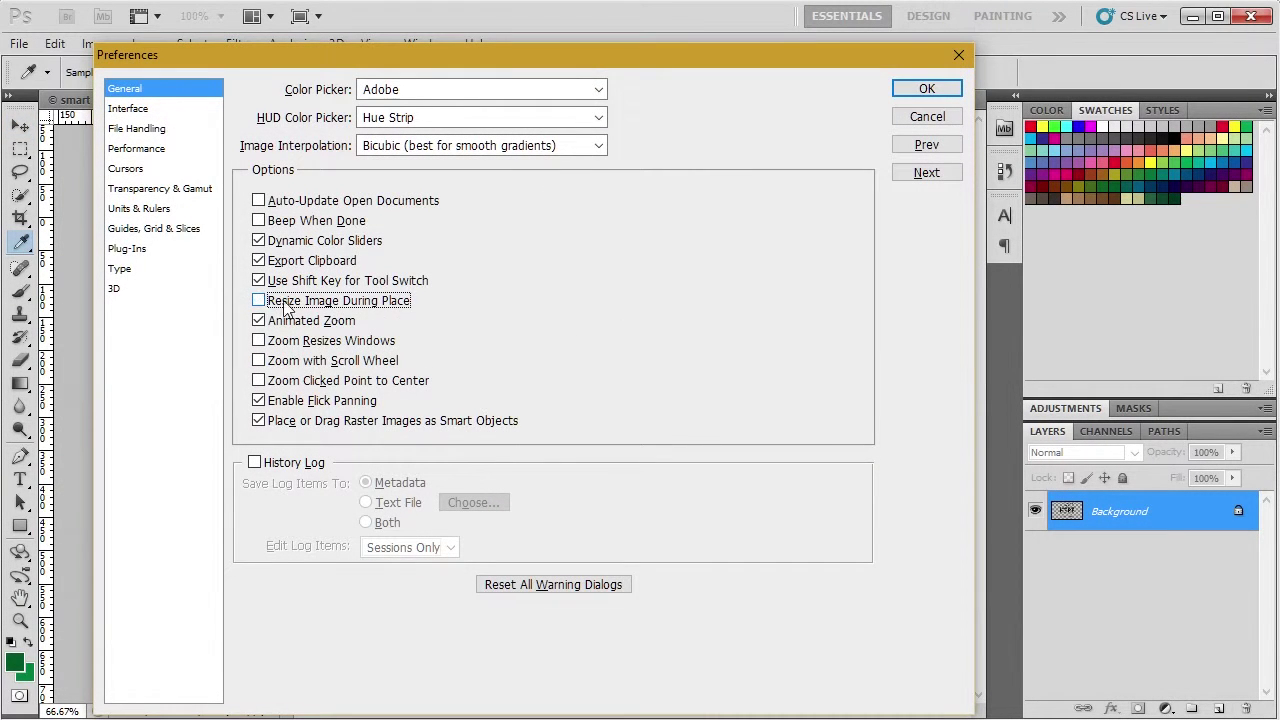
pyautogui.click(927, 89)
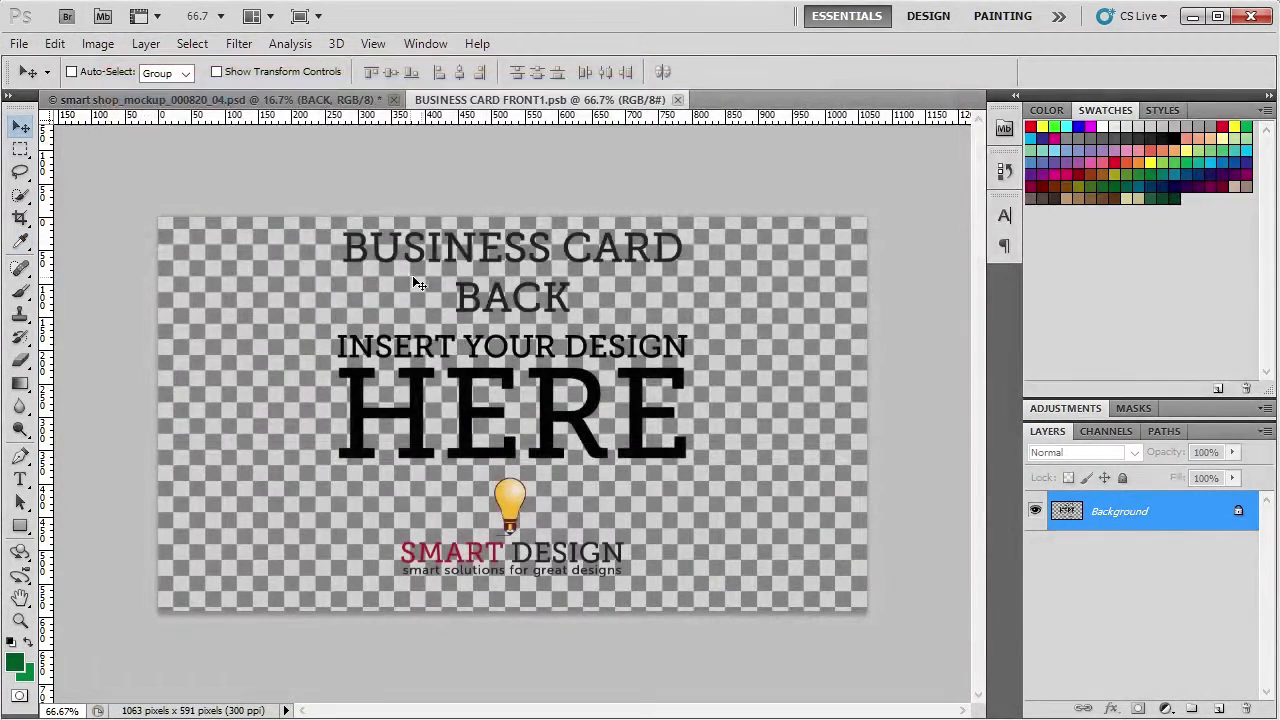
# Step: Place the in action_back-02 design on the business card back and merge it down into the Background layer
pyautogui.click(19, 43)
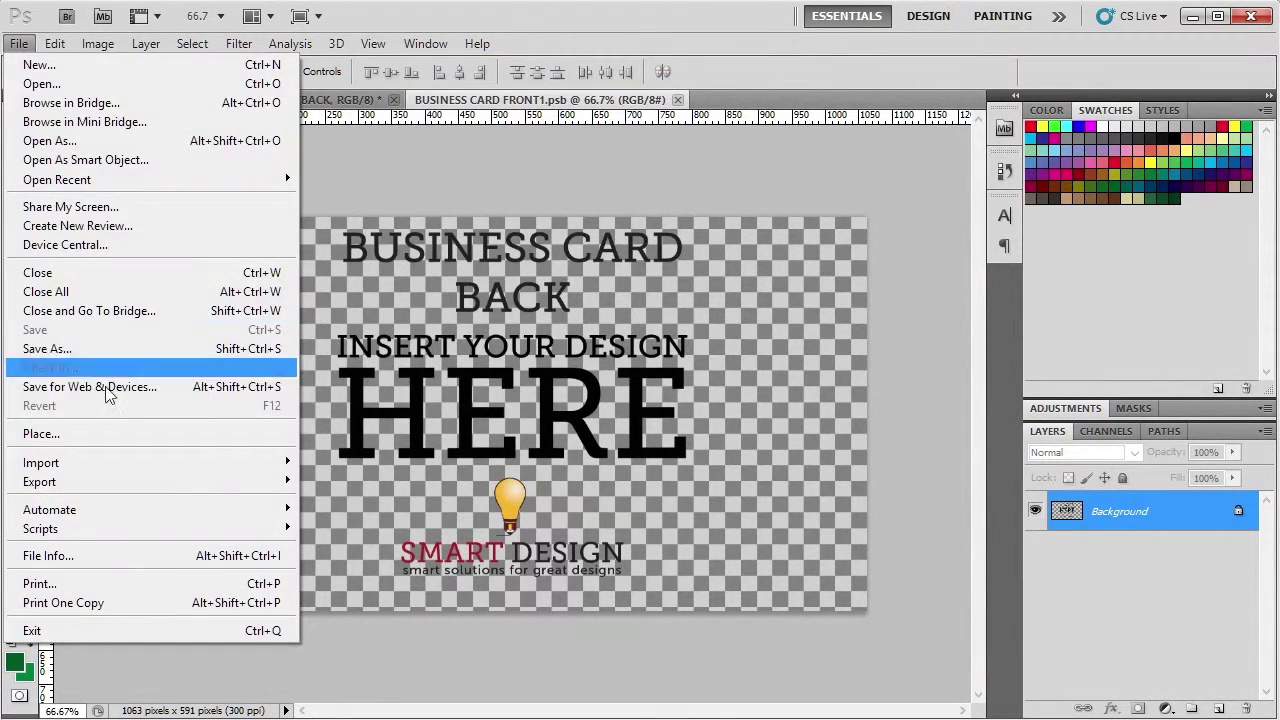
pyautogui.click(115, 433)
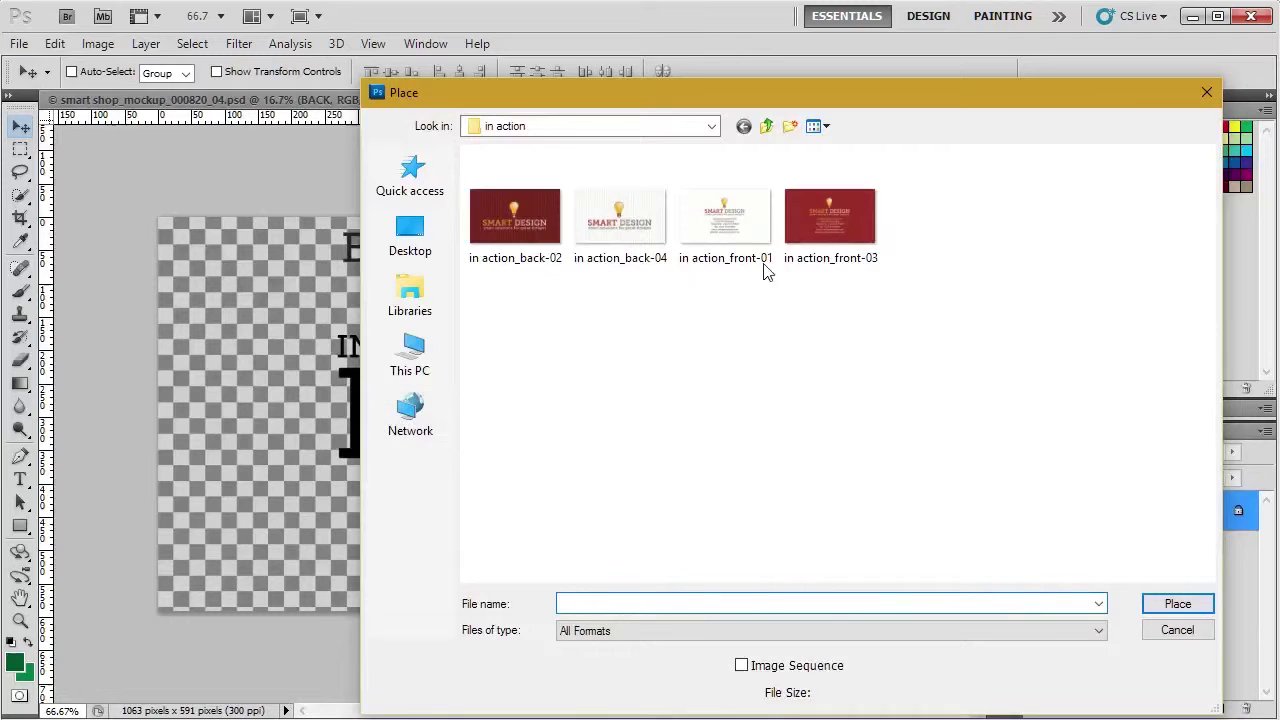
pyautogui.doubleClick(511, 223)
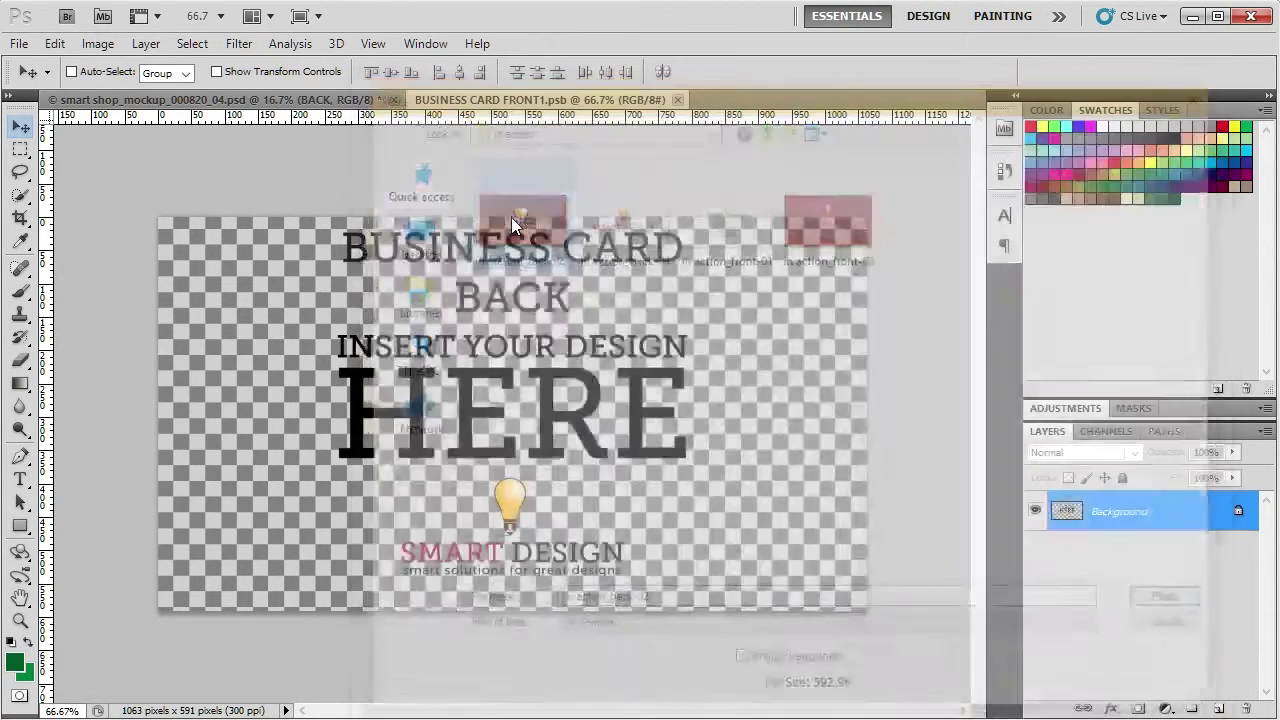
pyautogui.click(1001, 71)
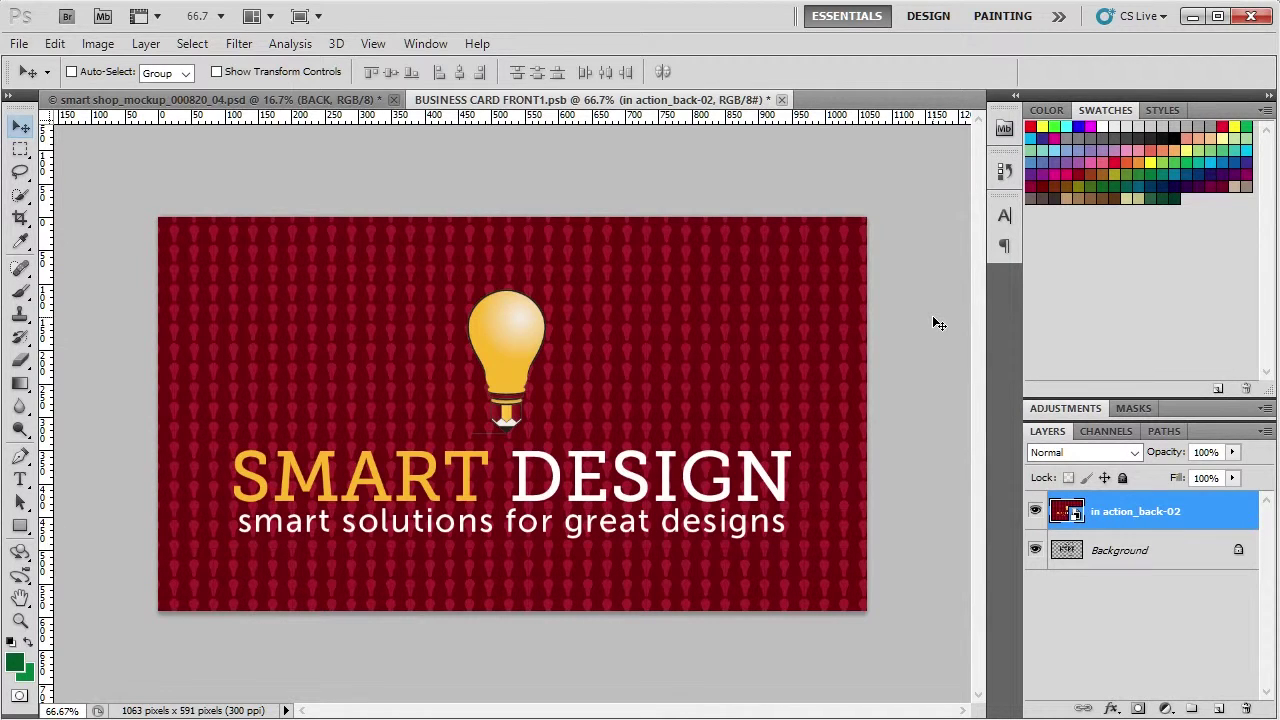
pyautogui.hotkey('ctrl', 'e')
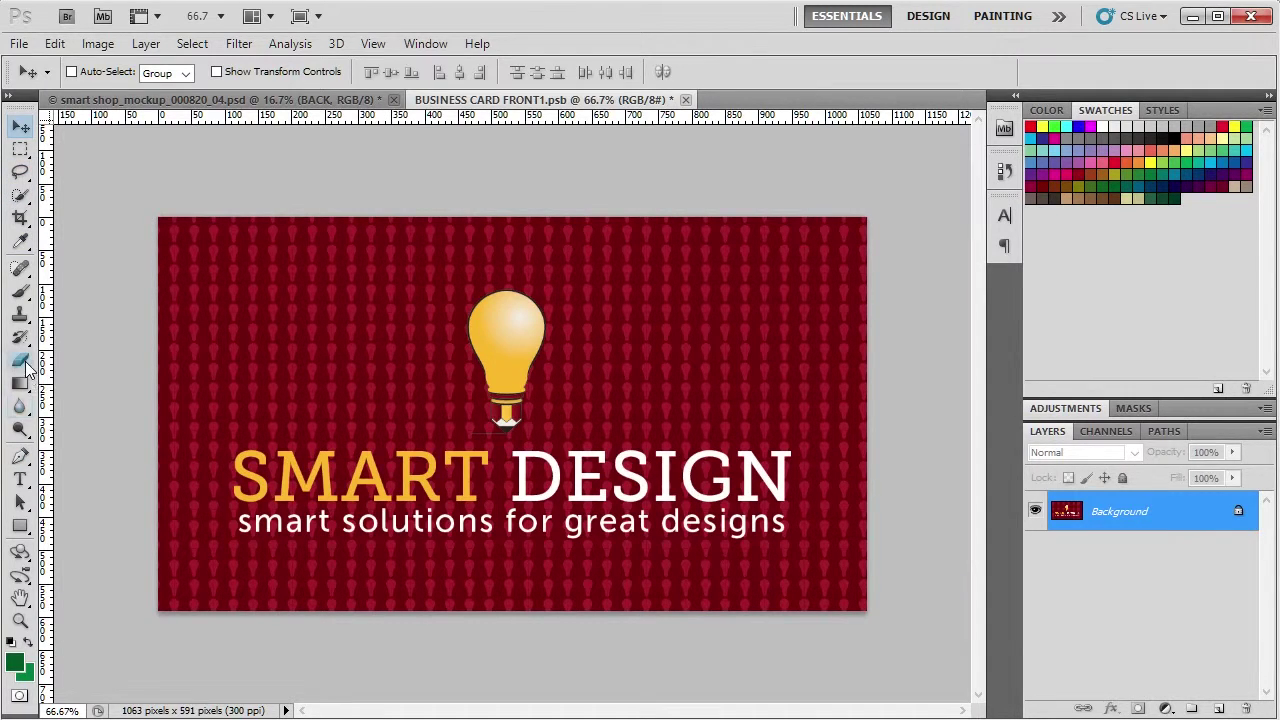
# Step: Draw a wide green rectangle shape across the light bulb on the card back and delete it
pyautogui.click(20, 526)
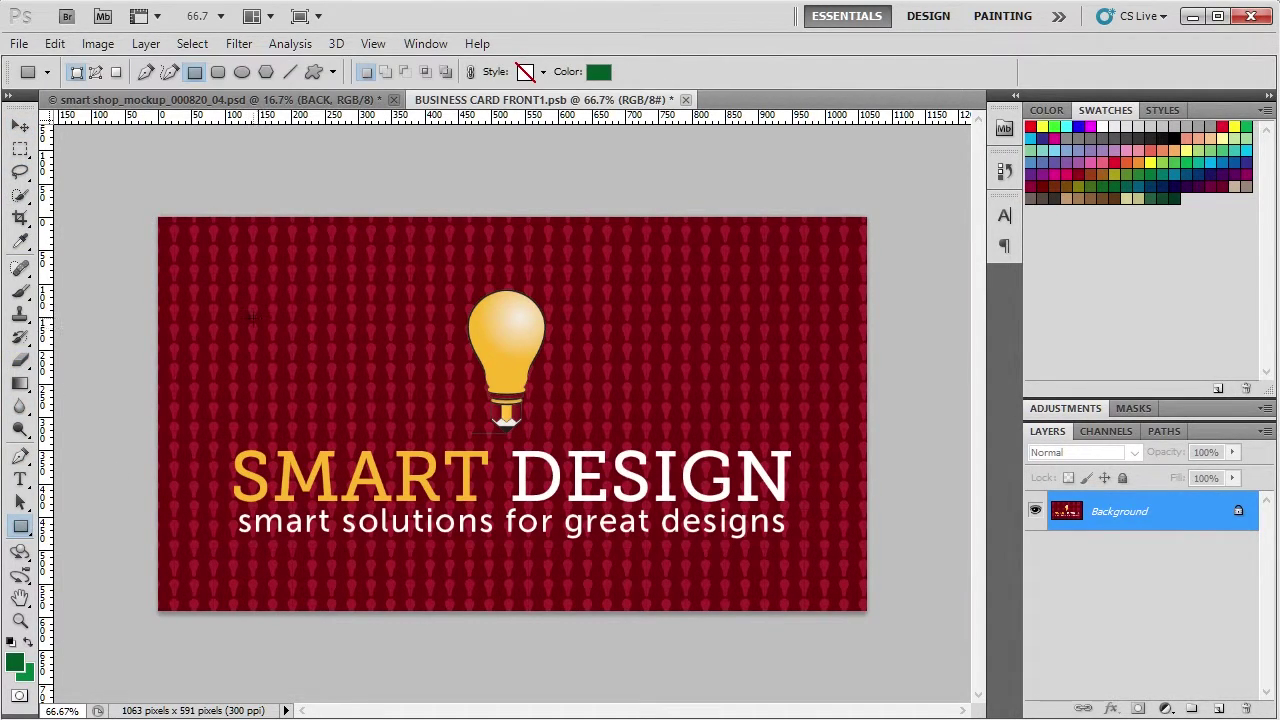
pyautogui.moveTo(254, 318); pyautogui.dragTo(788, 408)
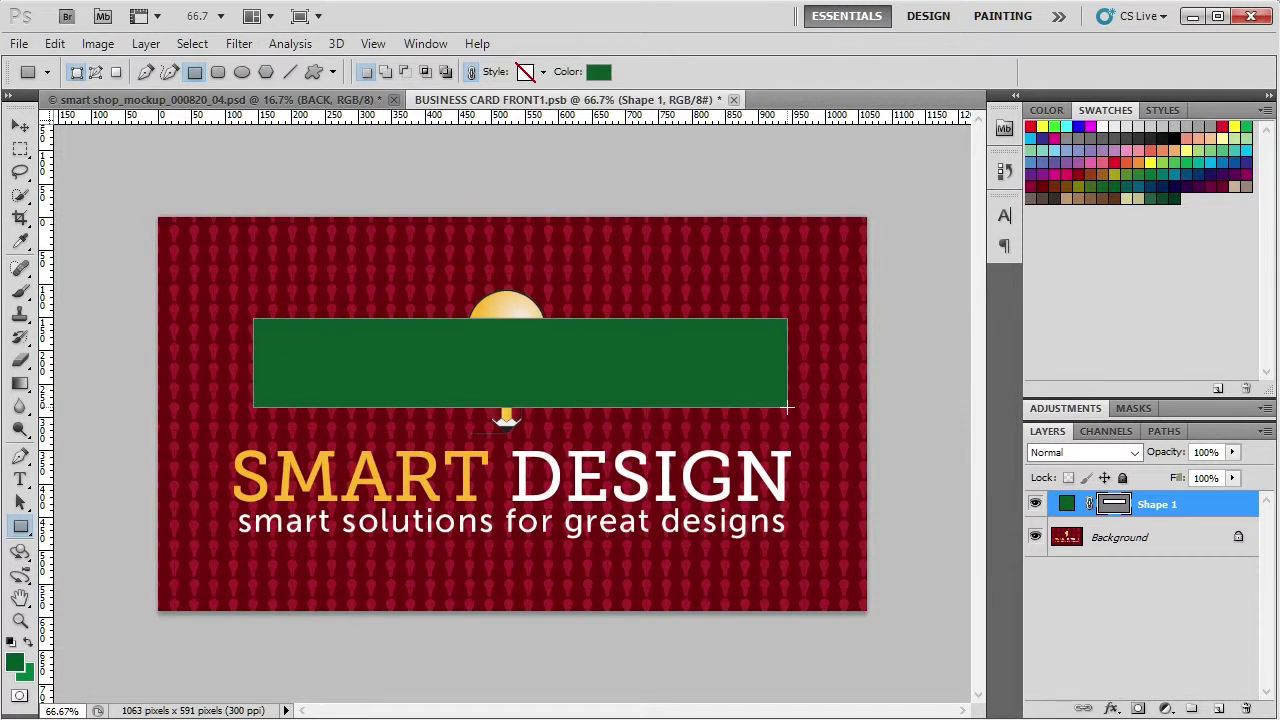
pyautogui.click(20, 126)
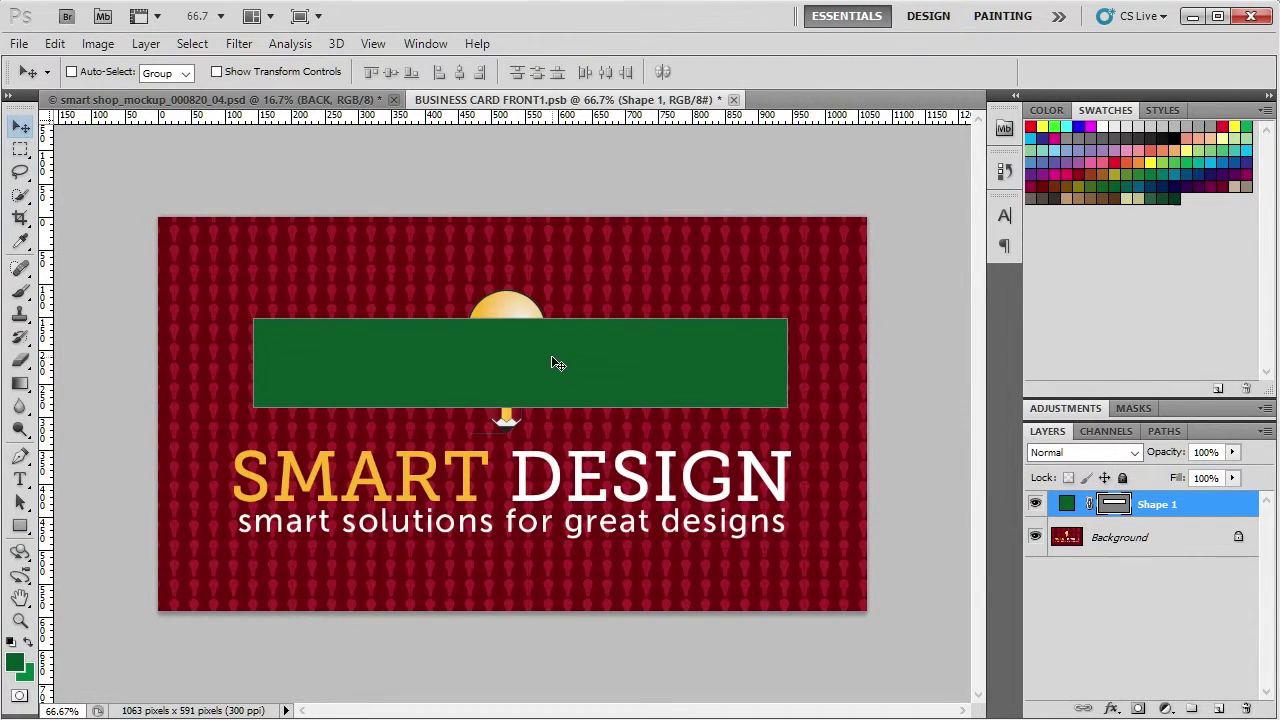
pyautogui.press('Delete')
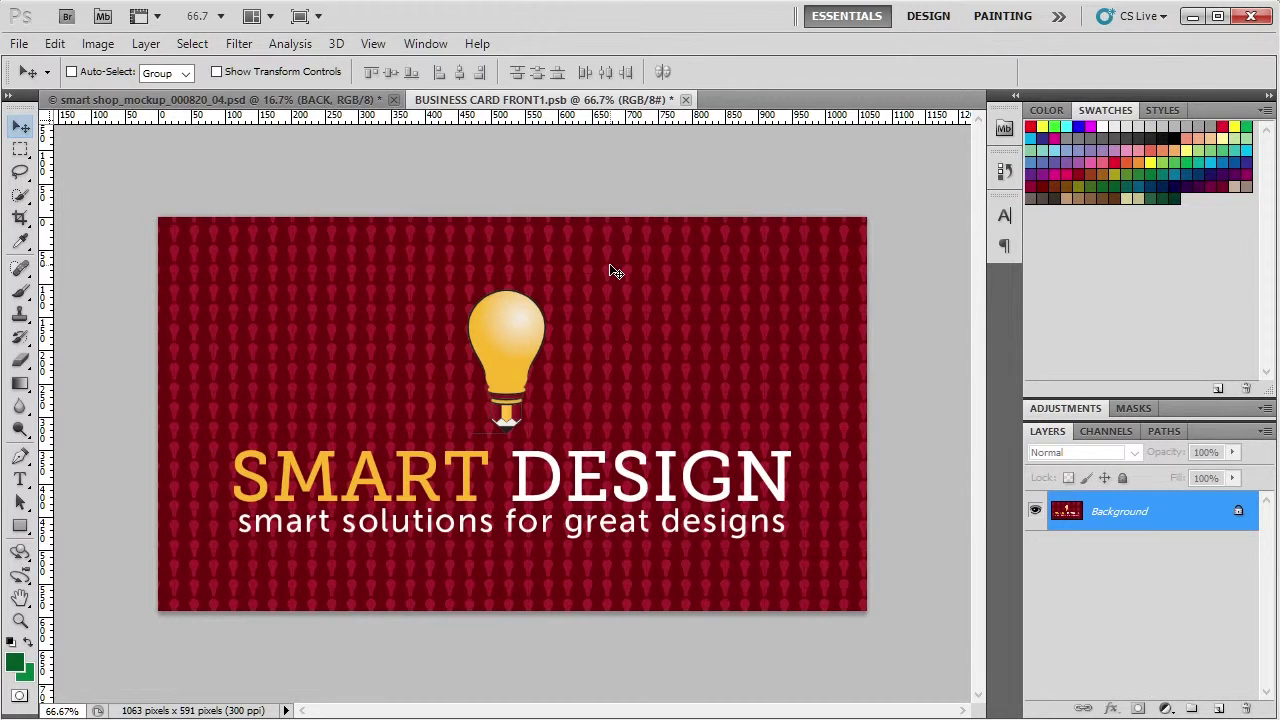
# Step: Save the edited contents of the BACK smart object
pyautogui.click(19, 43)
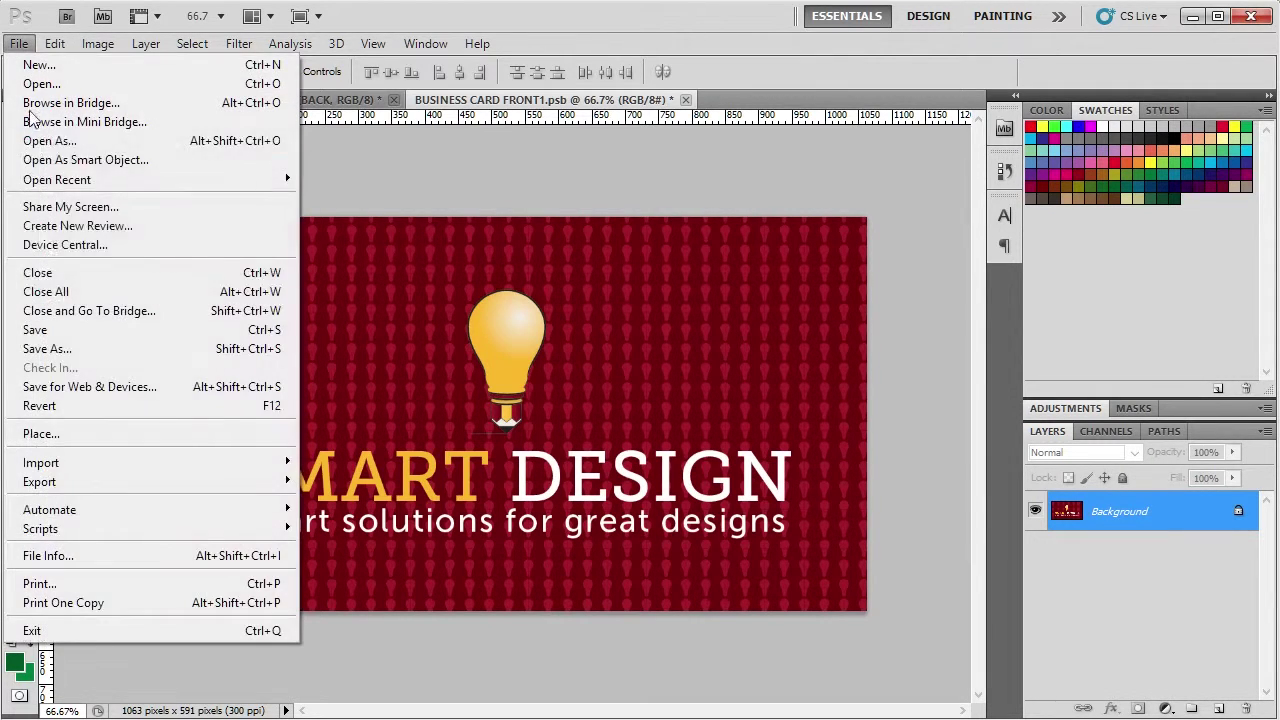
pyautogui.click(84, 327)
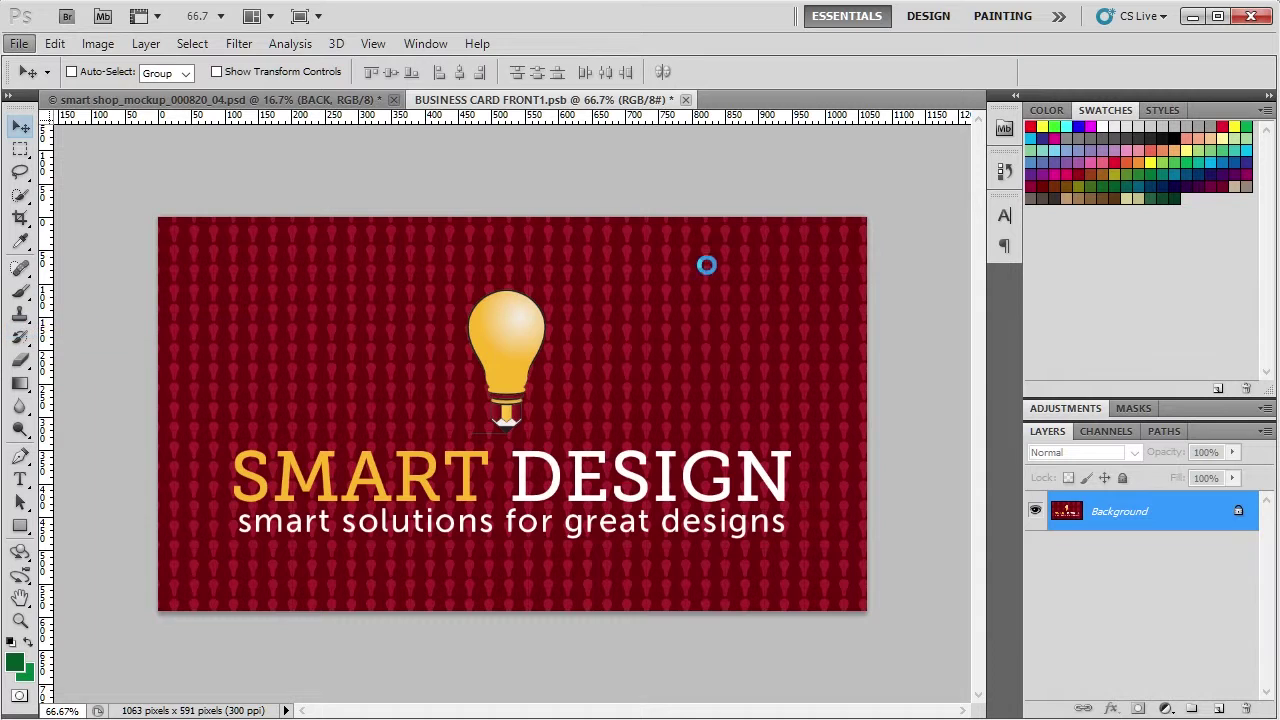
# Step: Close the saved BACK smart object document and return to the business card mockup
pyautogui.click(677, 100)
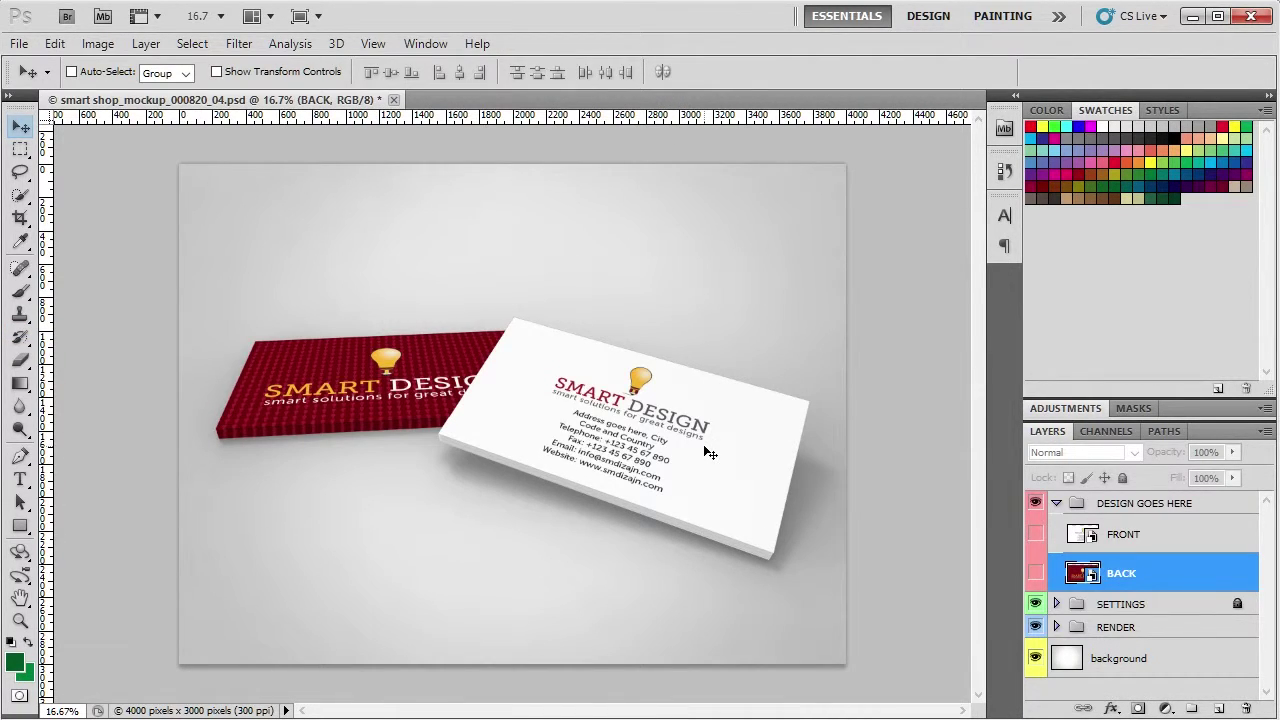
# Step: Hide the background layer to view the cards on transparency, and show it again
pyautogui.click(1180, 663)
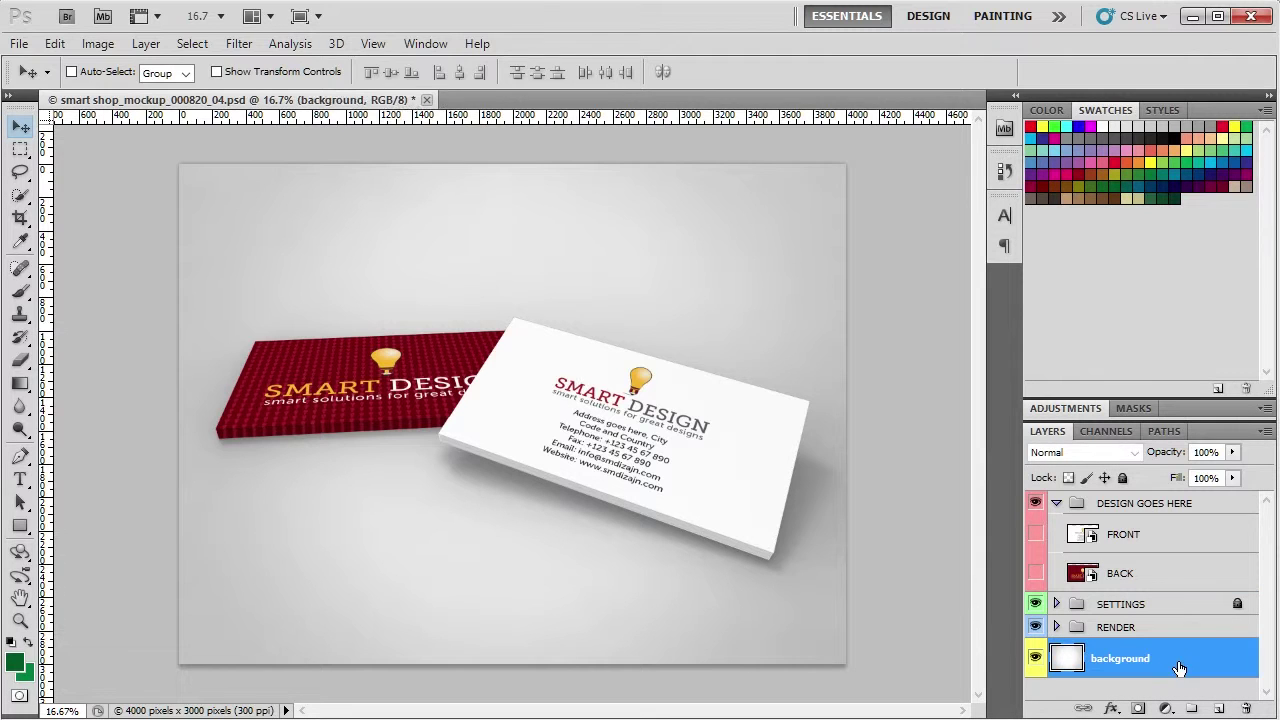
pyautogui.click(1035, 658)
pyautogui.click(1035, 658)
pyautogui.click(1035, 658)
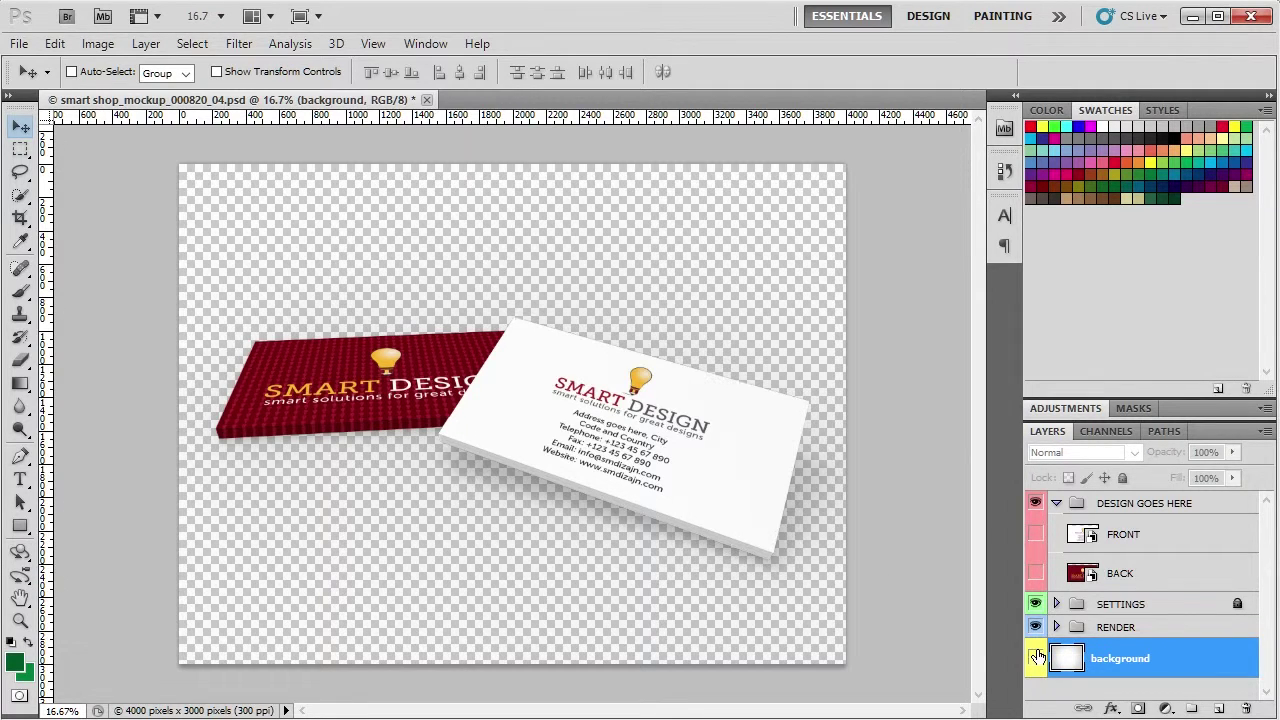
pyautogui.click(1036, 658)
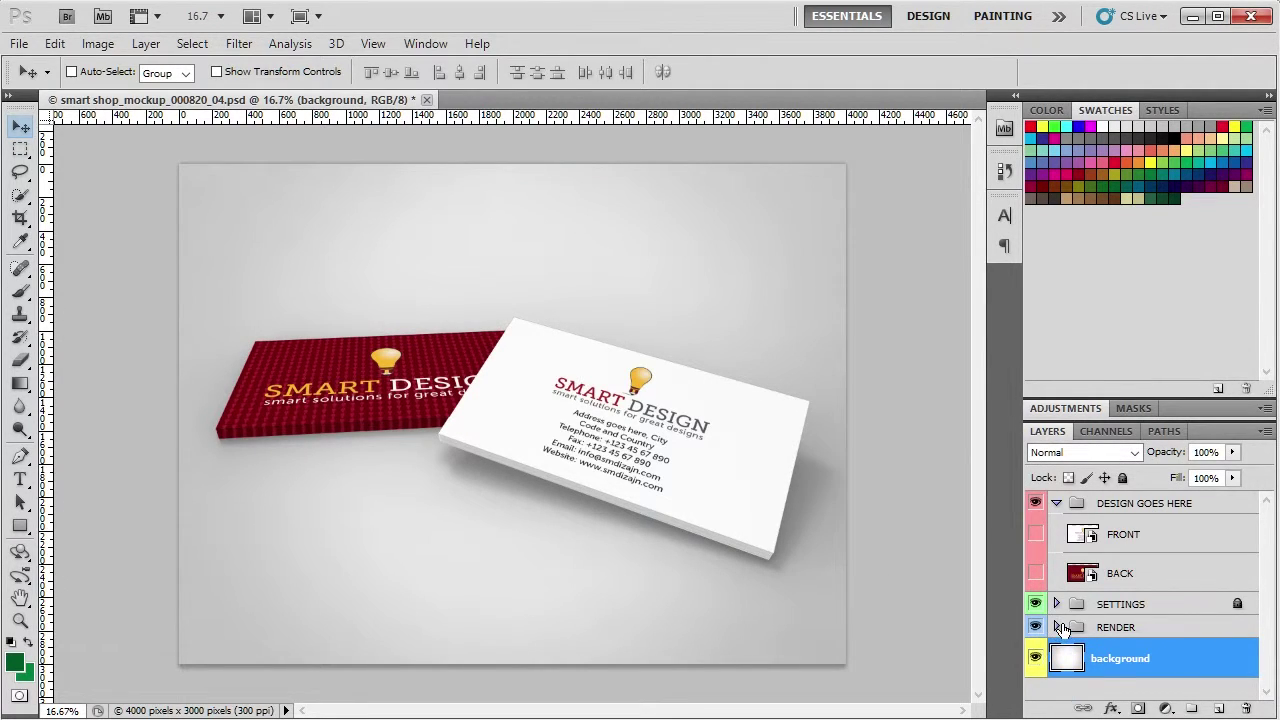
# Step: Lower the opacity of the shadow layer in the RENDER group to 23% and collapse the group
pyautogui.click(1056, 627)
pyautogui.scroll(-2, 1060, 630)
pyautogui.click(1124, 643)
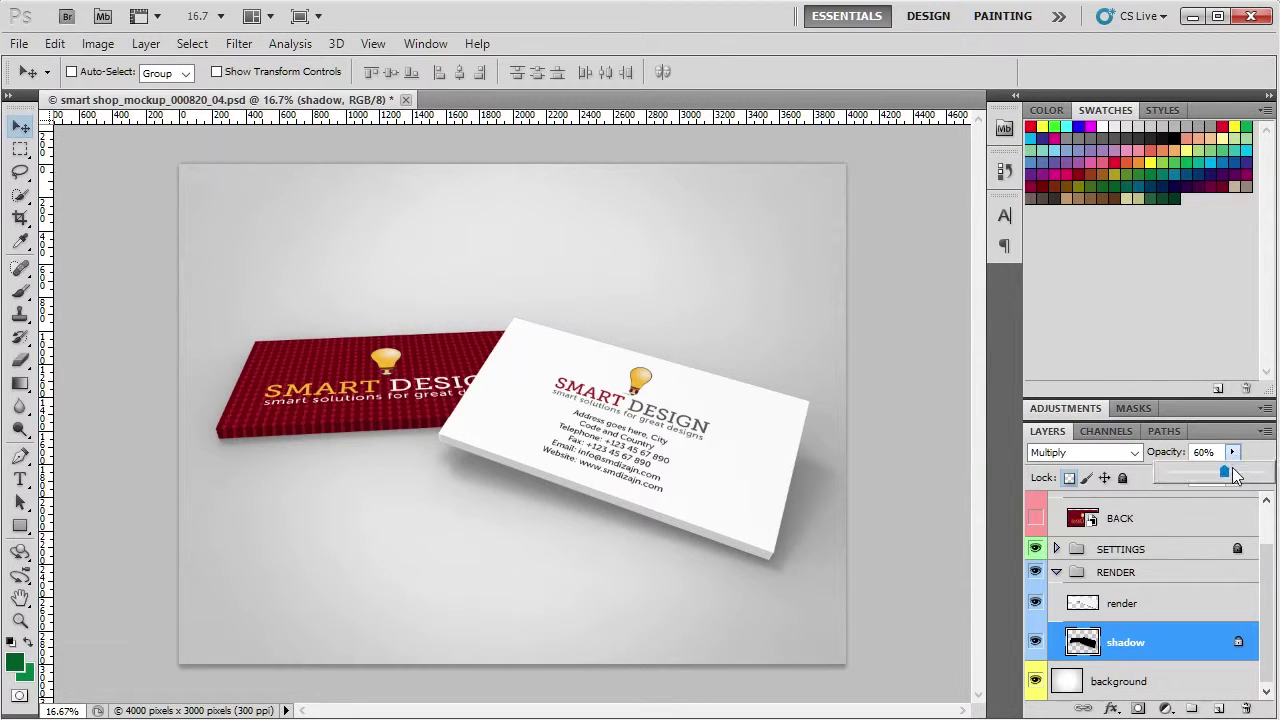
pyautogui.moveTo(1231, 452); pyautogui.dragTo(1185, 479)
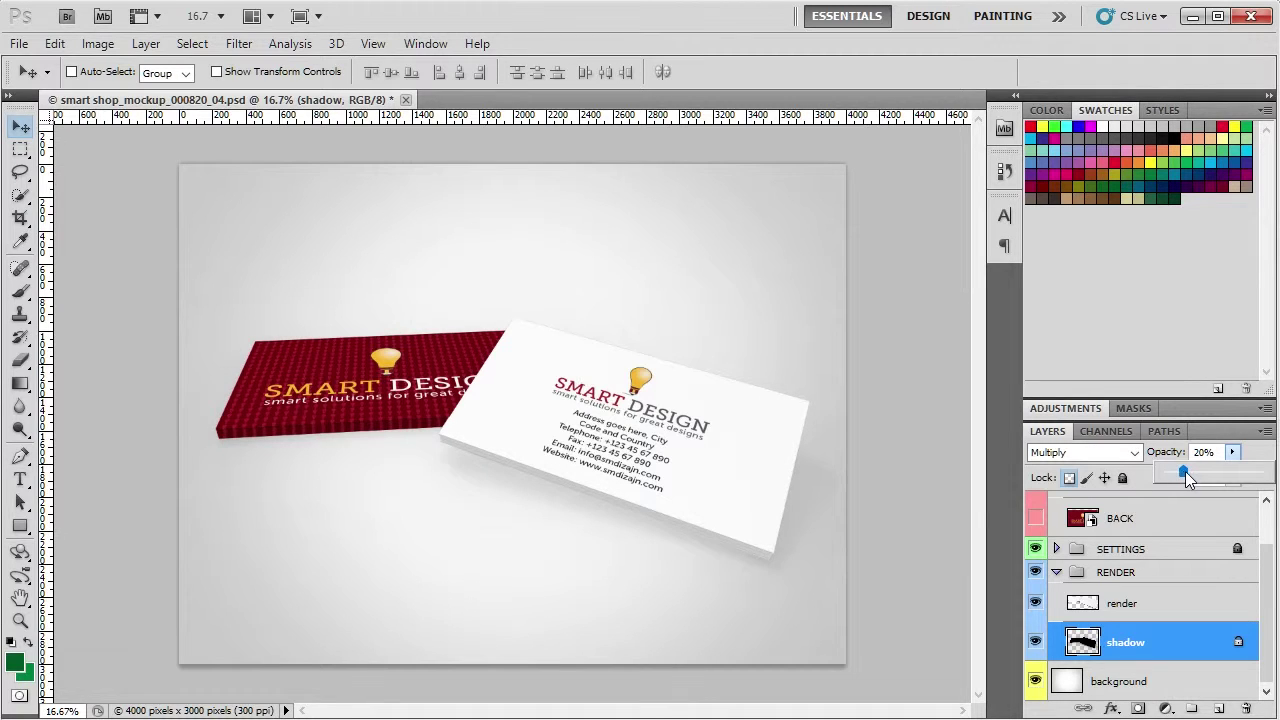
pyautogui.click(1125, 650)
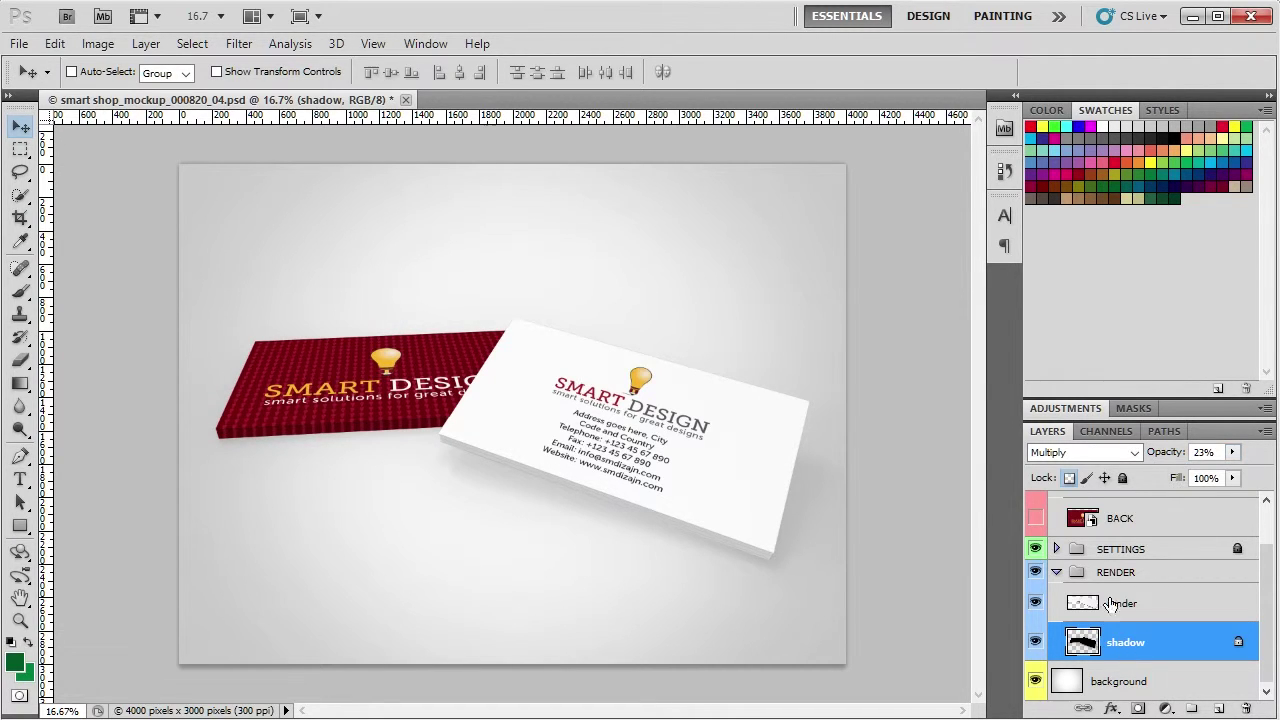
pyautogui.click(1056, 572)
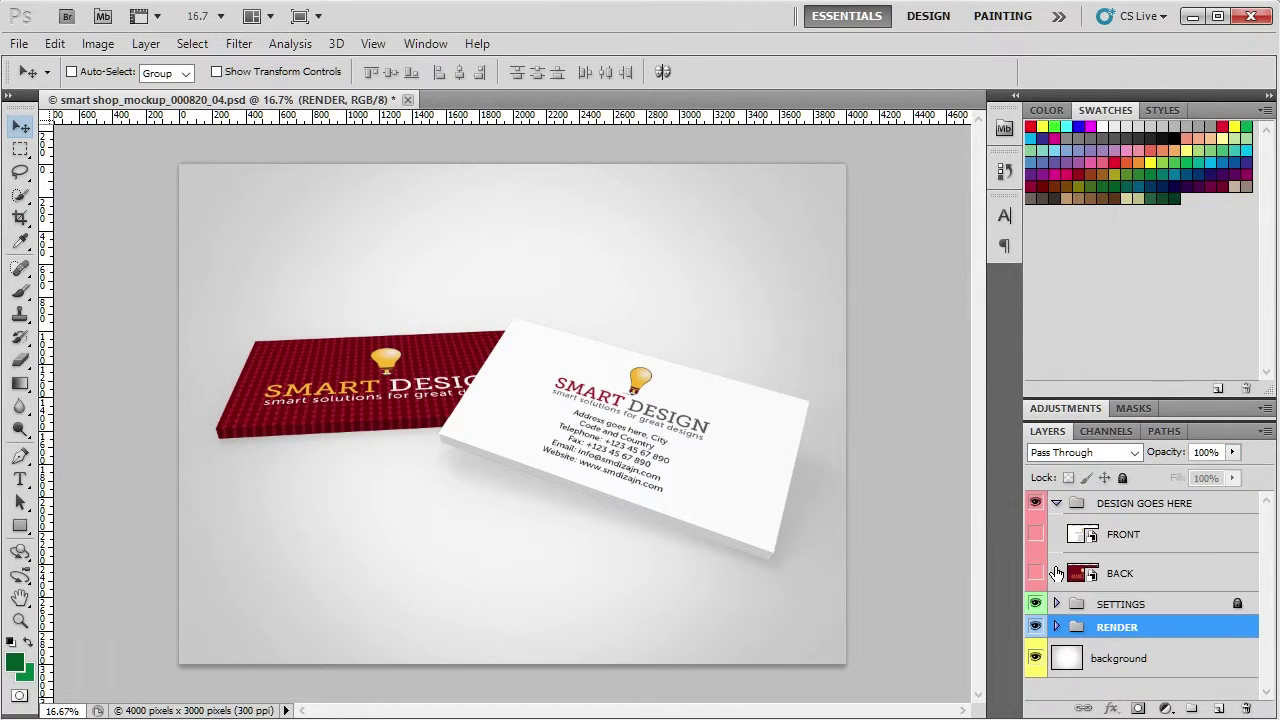
pyautogui.click(1124, 606)
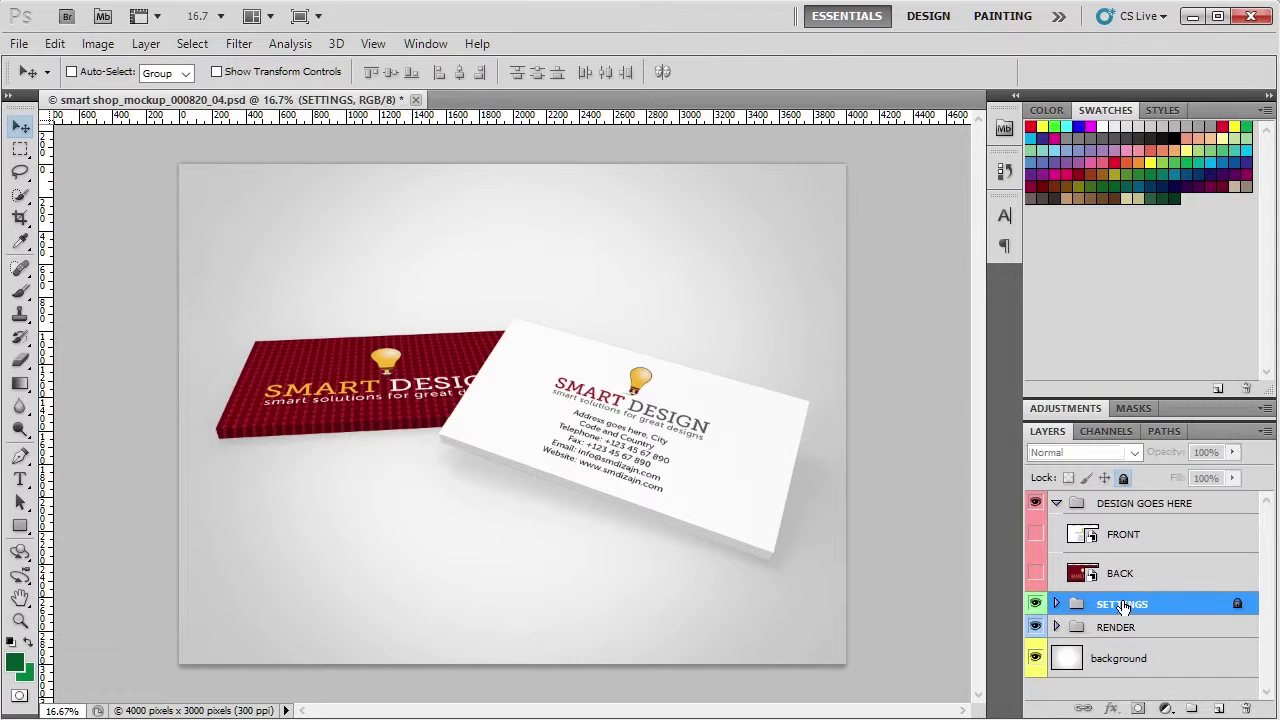
pyautogui.click(1118, 508)
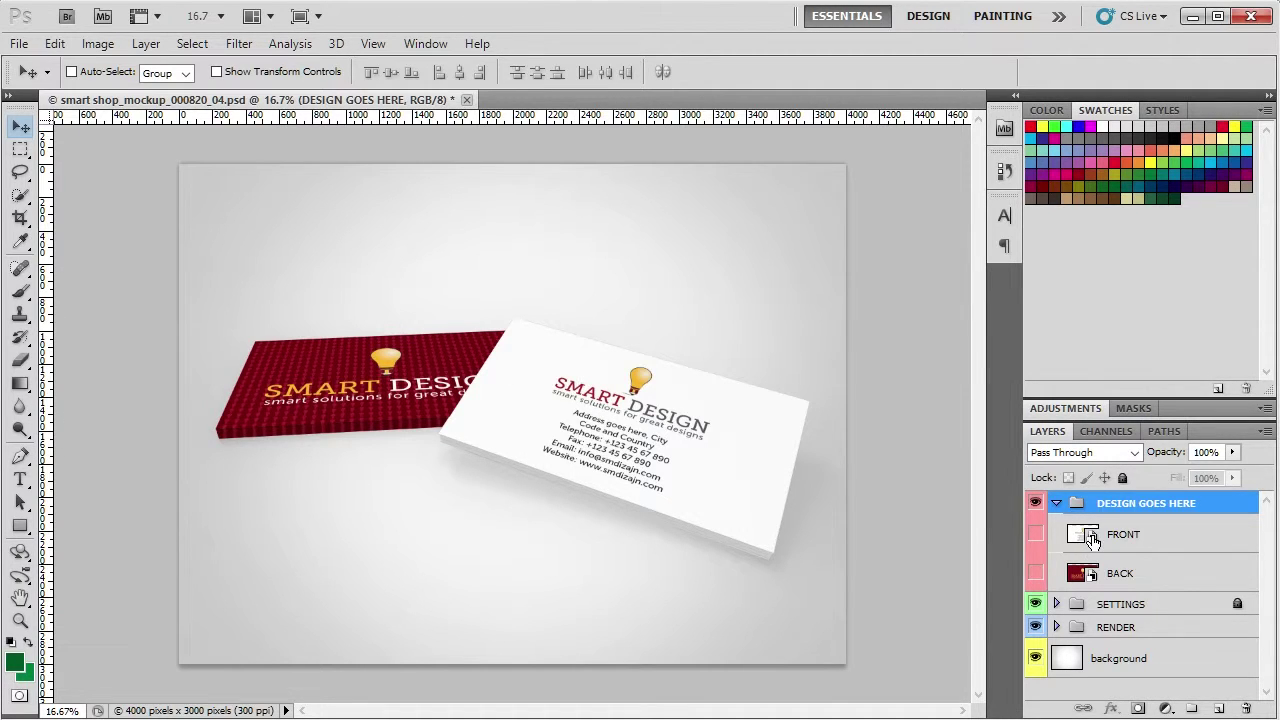
pyautogui.click(1134, 532)
pyautogui.click(1138, 573)
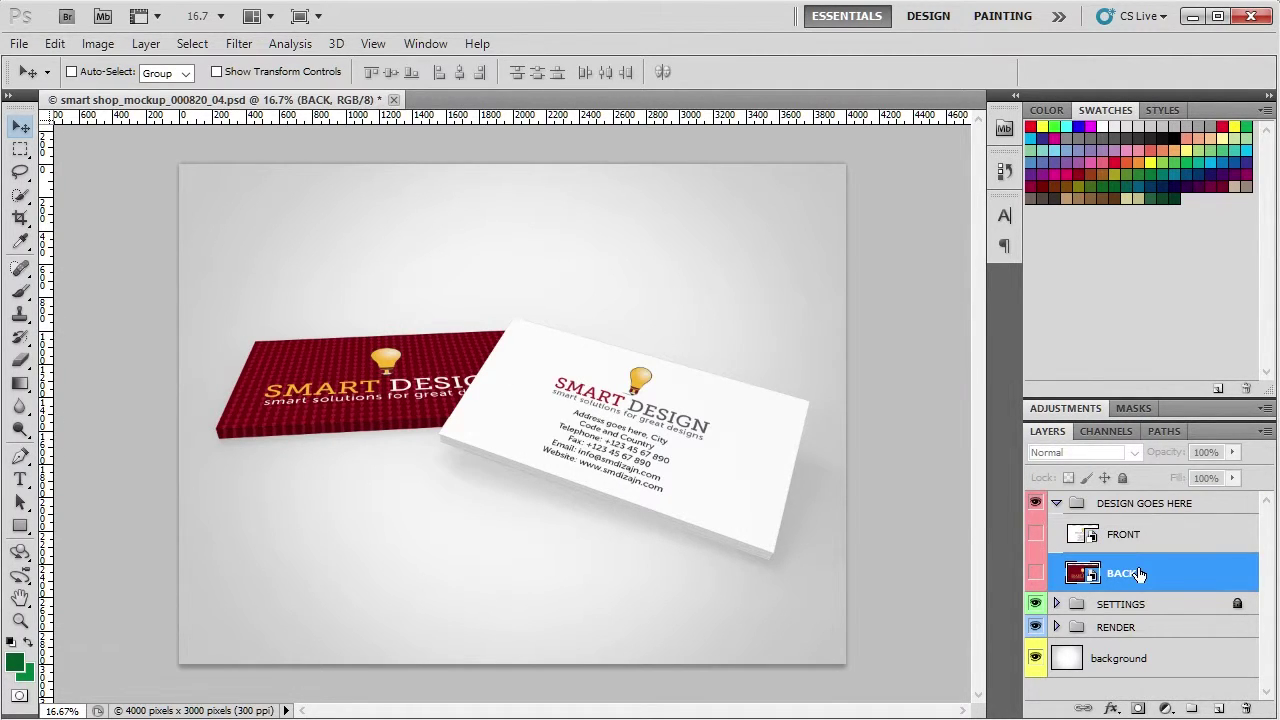
pyautogui.click(1137, 540)
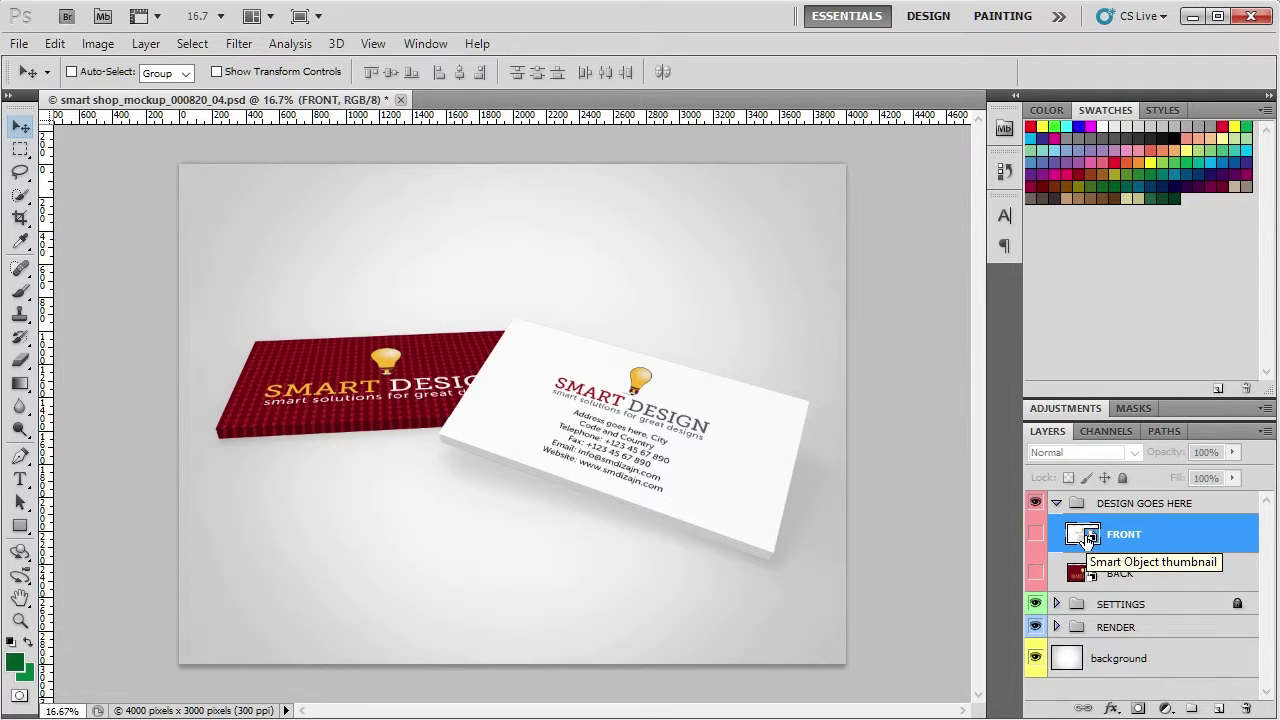
# Step: Minimize the window with the finished mockup
pyautogui.click(1192, 22)
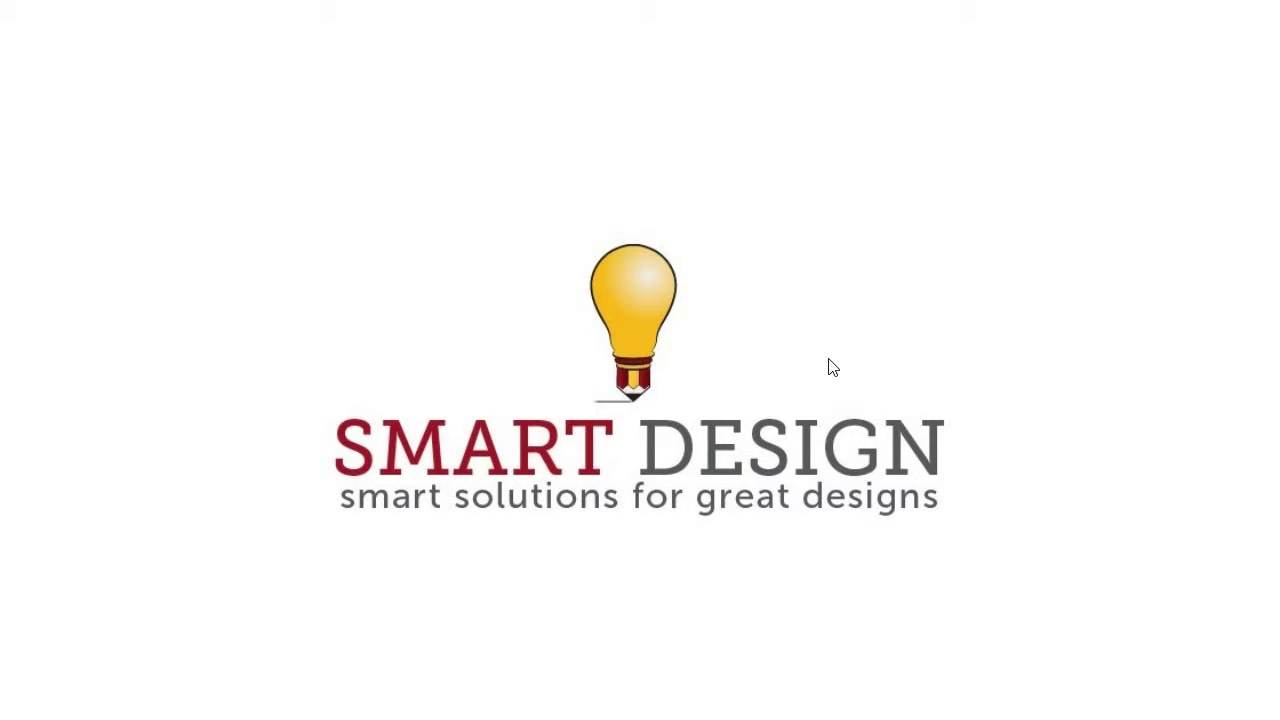